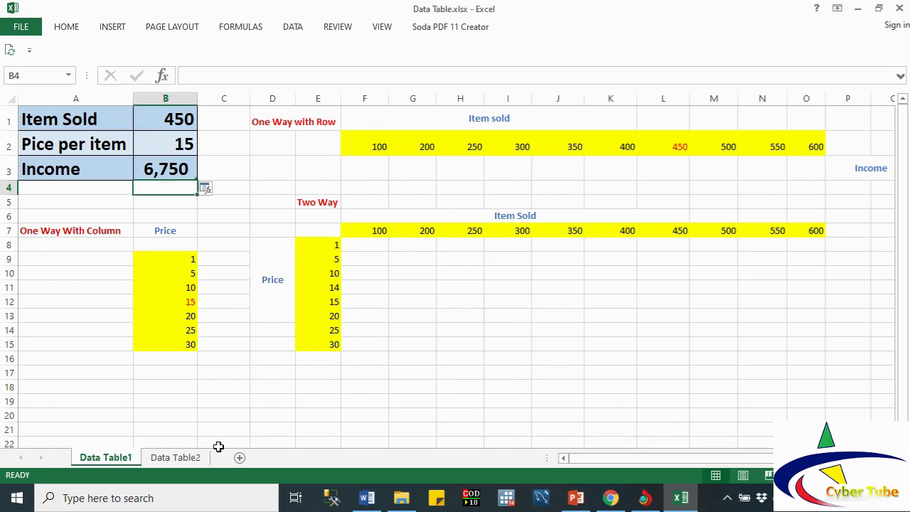
Browse the What-If Analysis tools, then cancel an unfinished formula in B4.
left_click(294, 28)
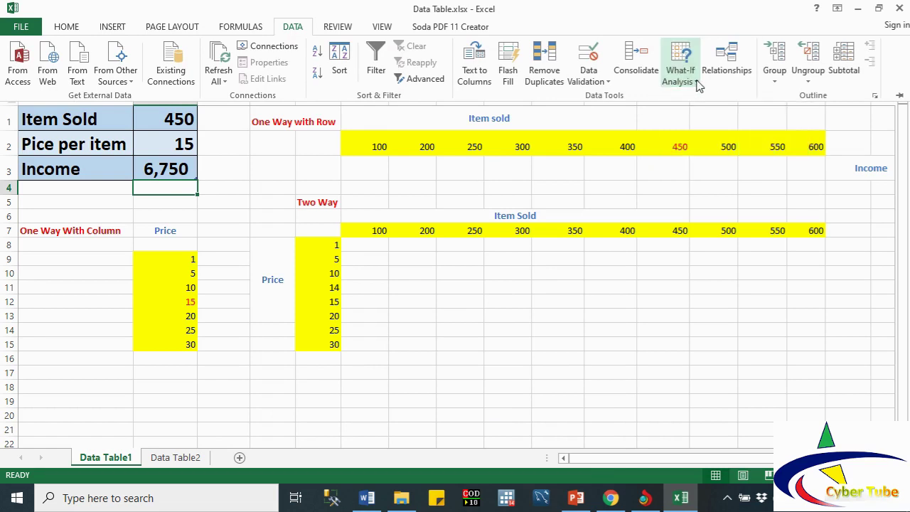
left_click(697, 84)
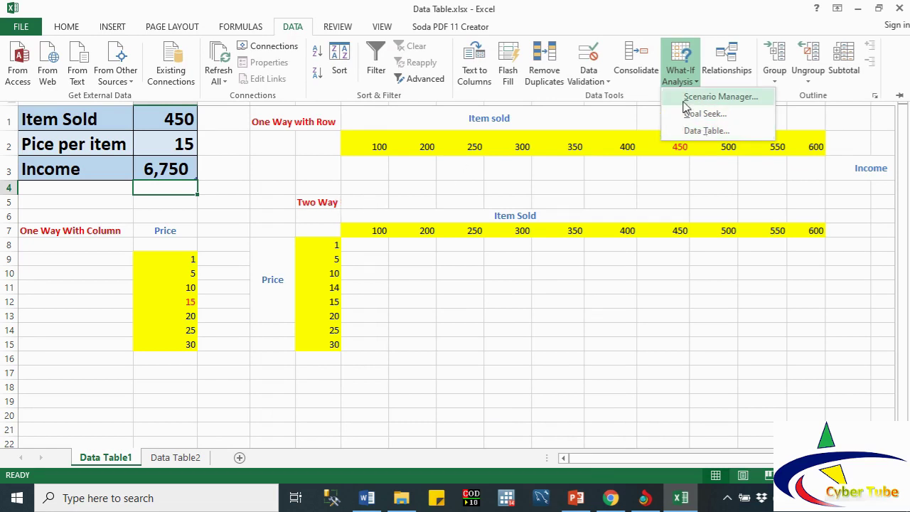
left_click(164, 169)
left_click(163, 169)
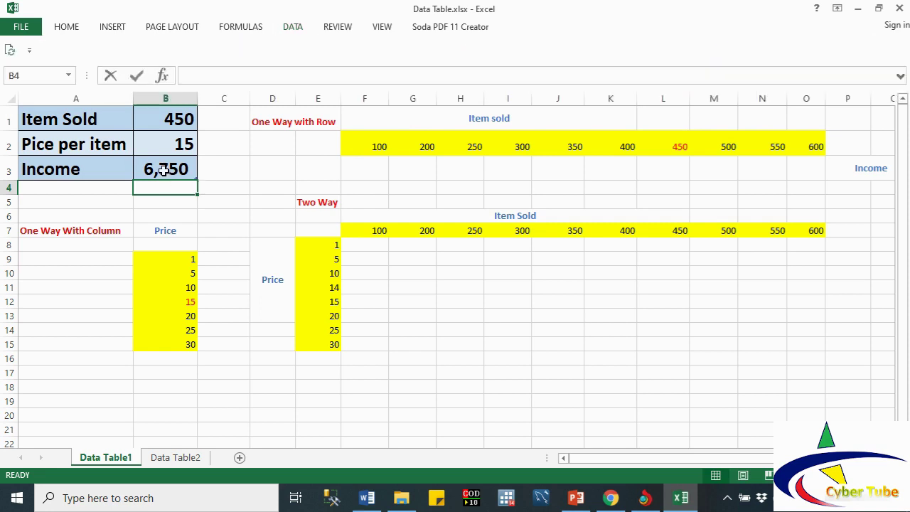
type("=")
left_click(164, 170)
key("Escape")
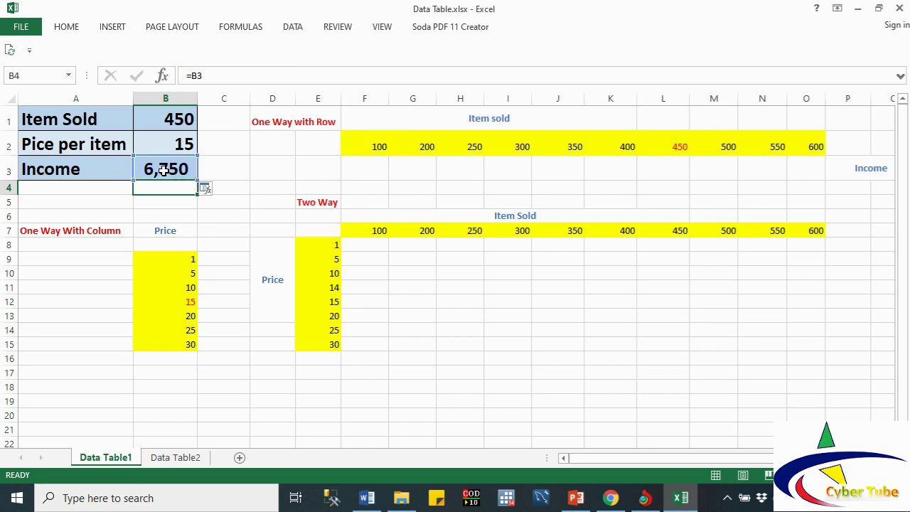
Enter =B1*B2 in the Income cell B3, giving 6,750.
left_click(164, 169)
type("=")
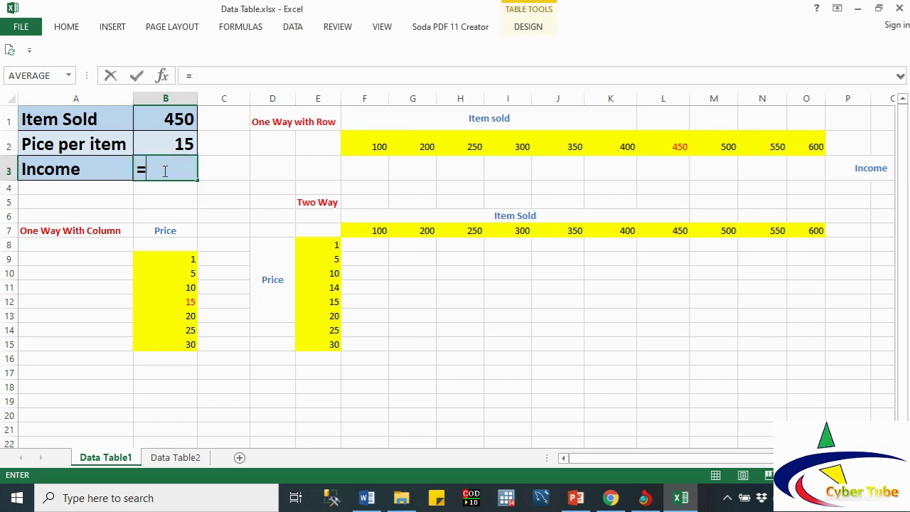
left_click(142, 121)
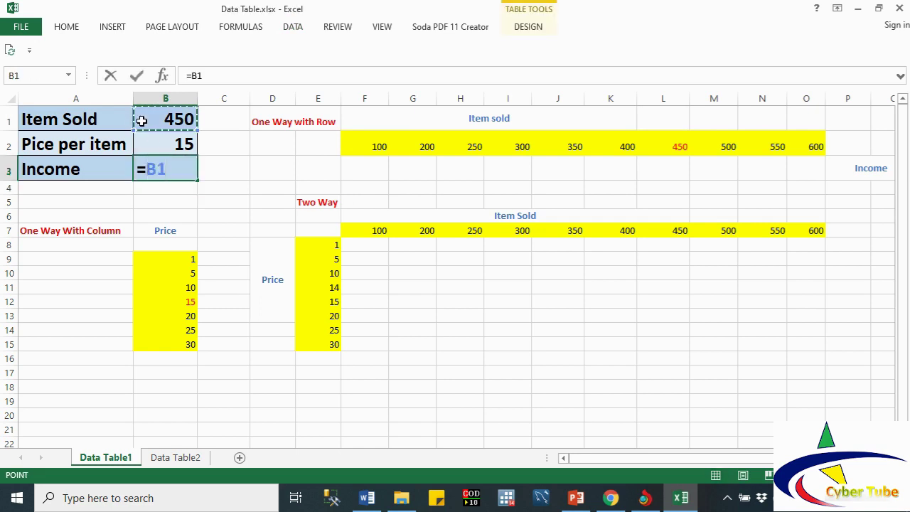
type("*")
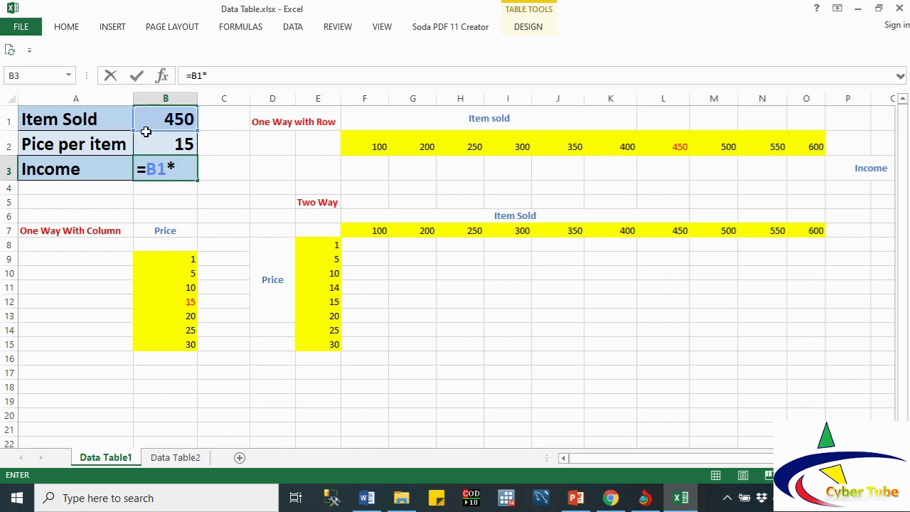
left_click(151, 145)
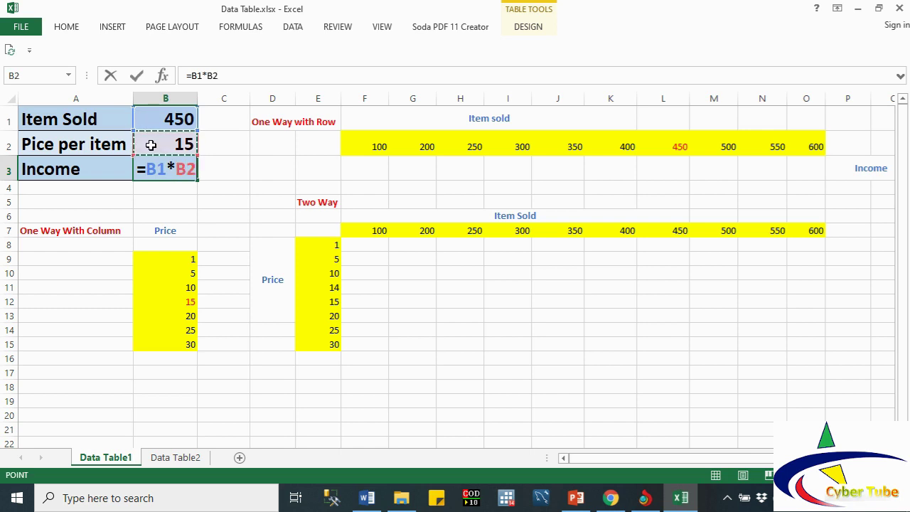
key("Return")
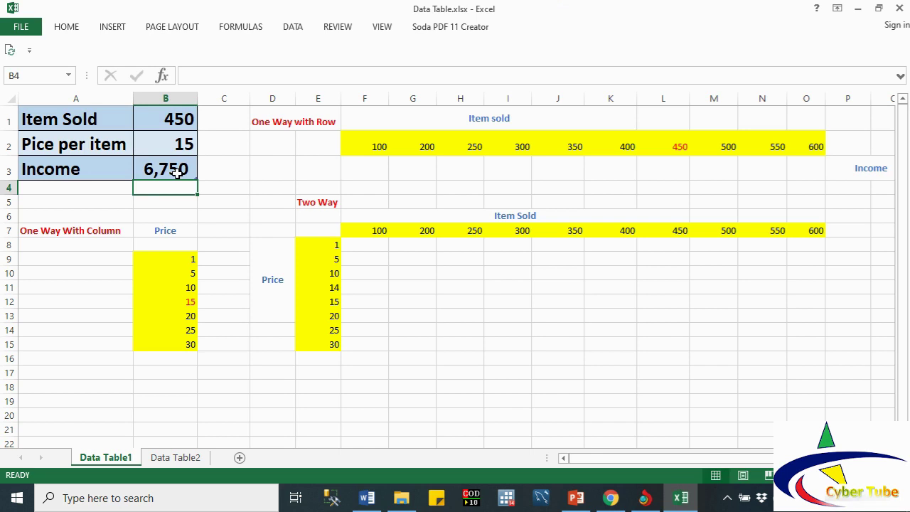
Check the price per item value of 15 in B2, then reselect B3.
double_click(182, 145)
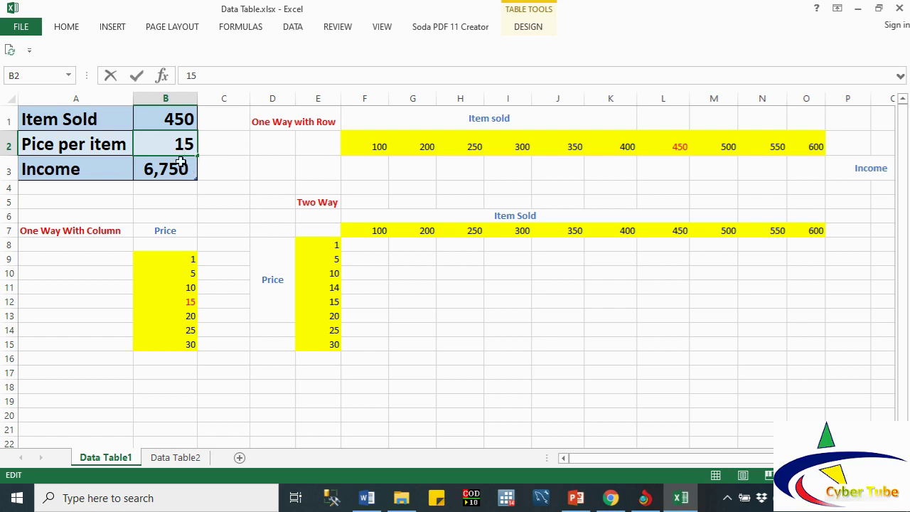
double_click(172, 147)
left_click(182, 172)
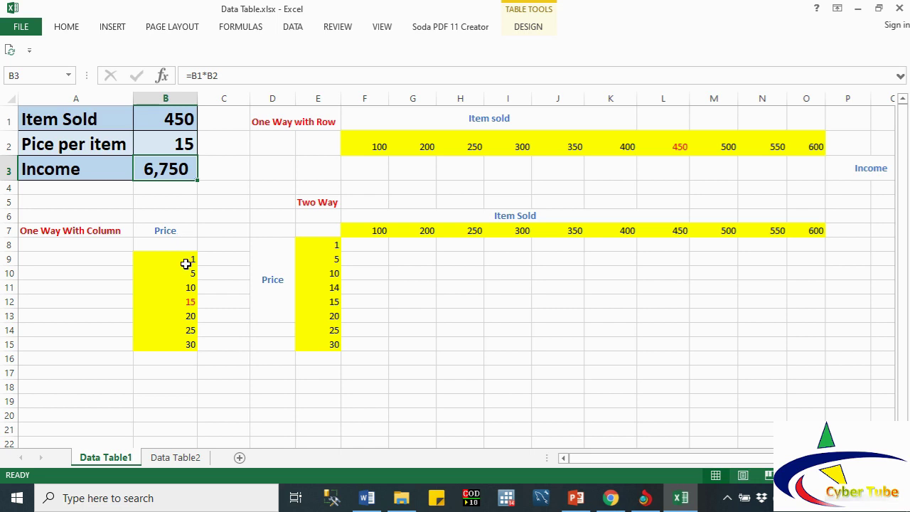
left_click_drag(187, 260, 182, 335)
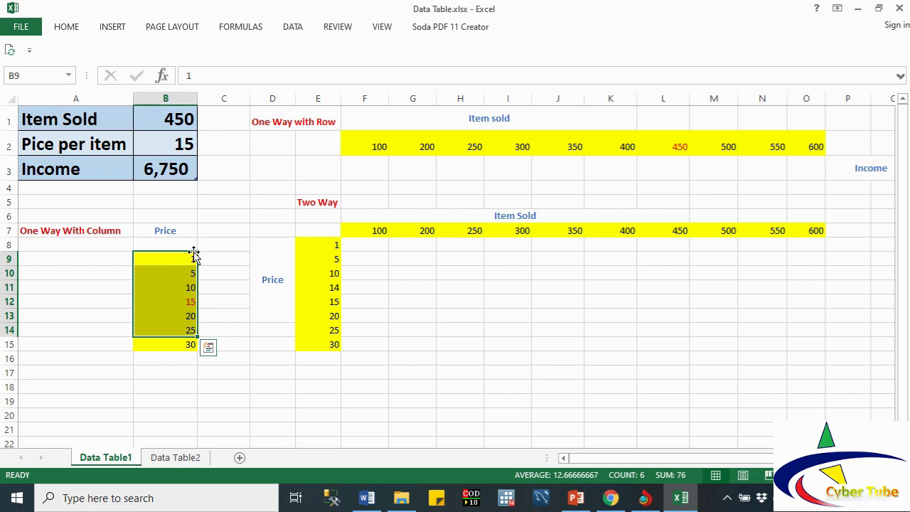
left_click_drag(184, 242, 181, 345)
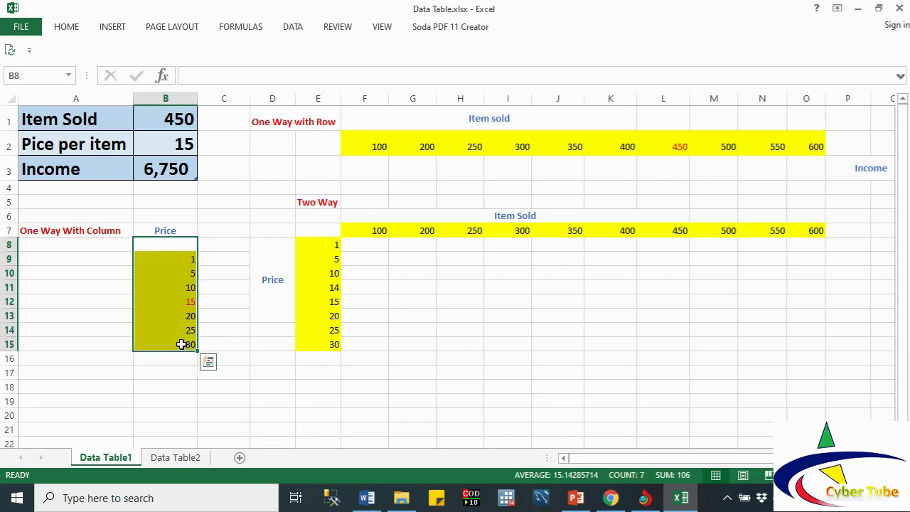
left_click(260, 136)
left_click(507, 151)
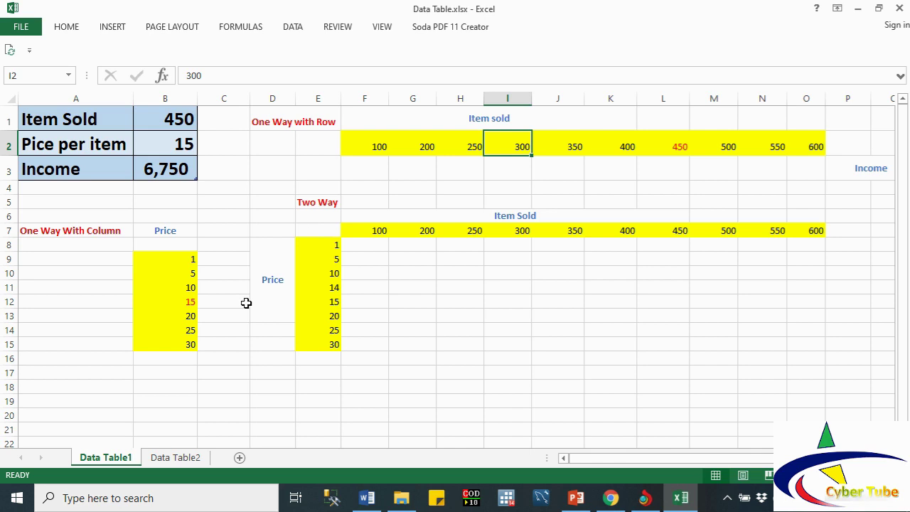
left_click(212, 278)
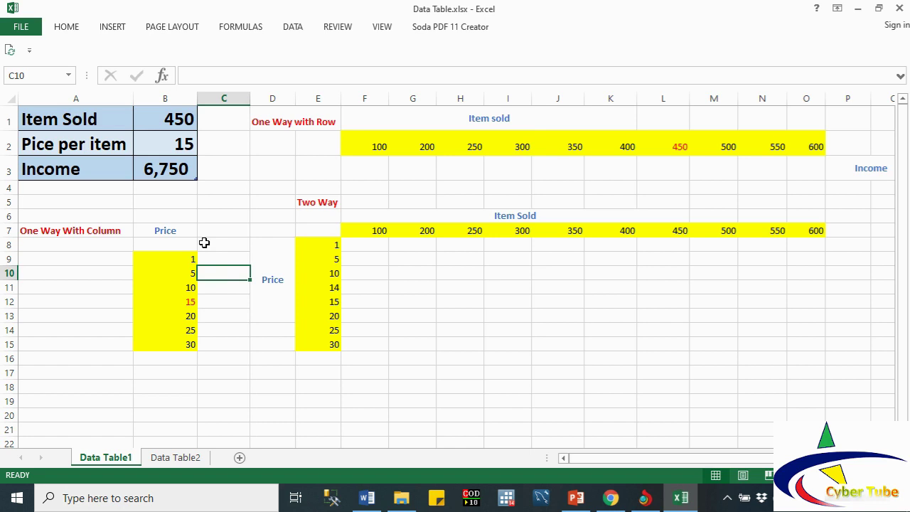
left_click(204, 243)
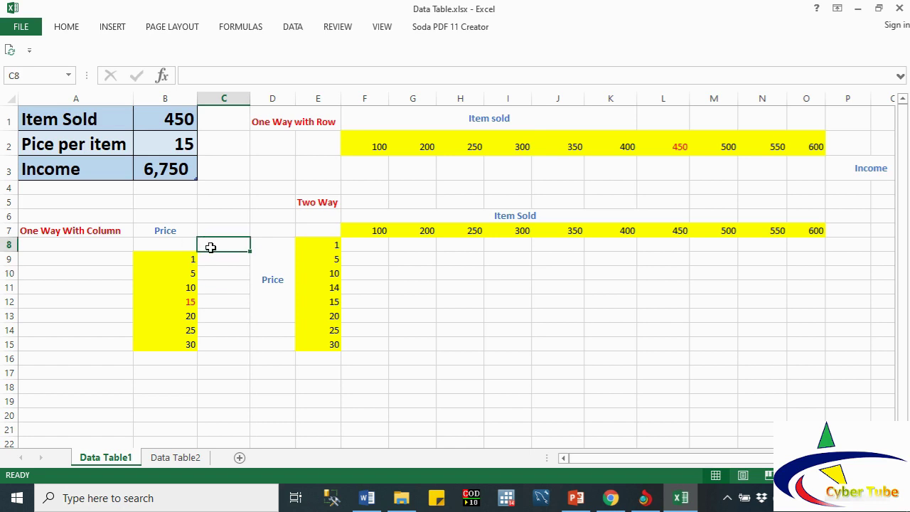
Link C8 to the Income result with =B3, showing 6,750.
type("=")
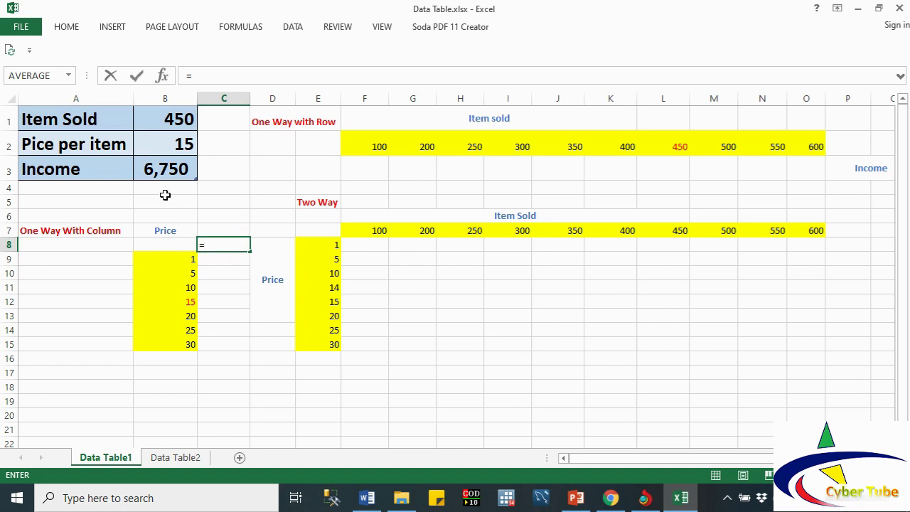
left_click(162, 172)
key("Return")
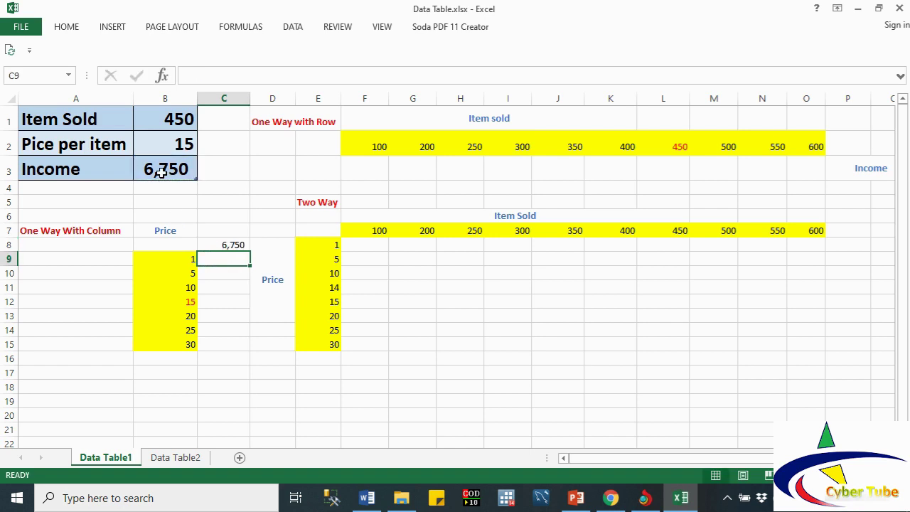
Select the price table range B8:C15.
mouse_move(179, 246)
left_mouse_down()
mouse_move(229, 260)
mouse_move(229, 343)
left_mouse_up()
left_click(229, 343)
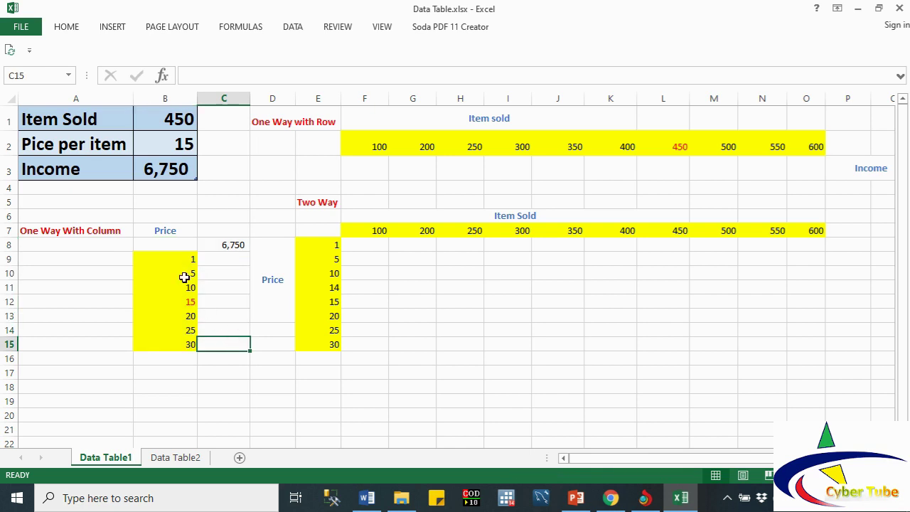
left_click_drag(171, 245, 230, 343)
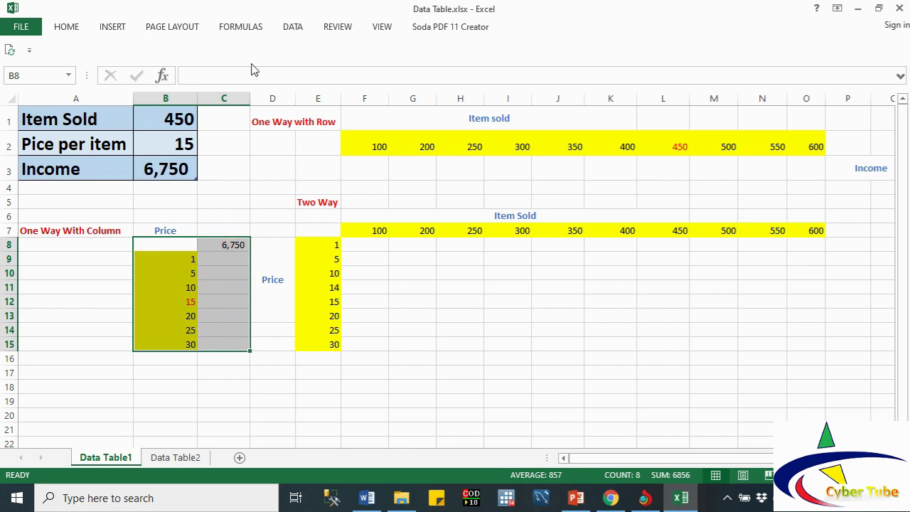
Create a data table on B8:C15 with column input B2, giving incomes 450 to 13,500.
left_click(292, 28)
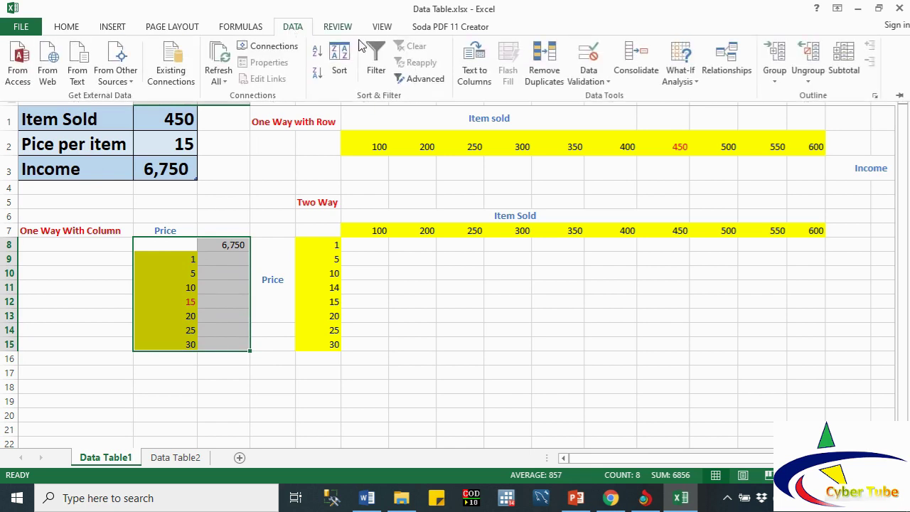
left_click(692, 84)
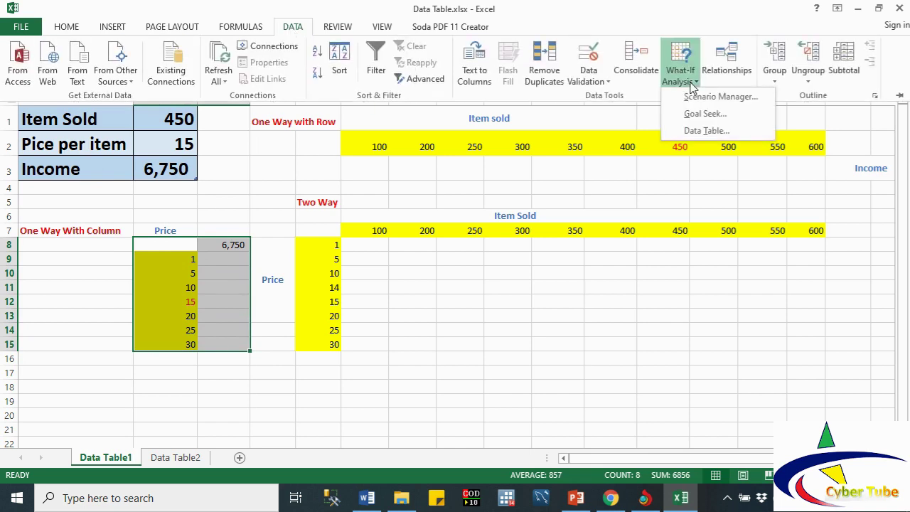
left_click(700, 131)
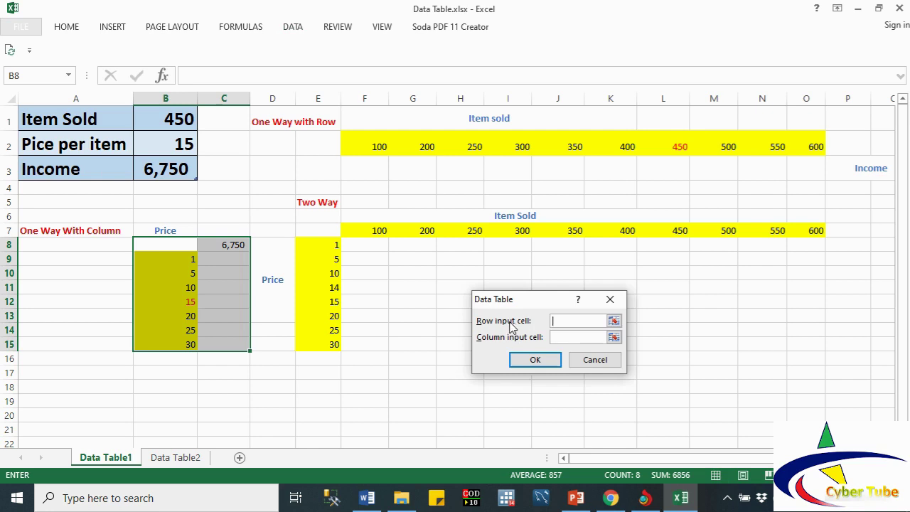
left_click(557, 338)
left_click(179, 144)
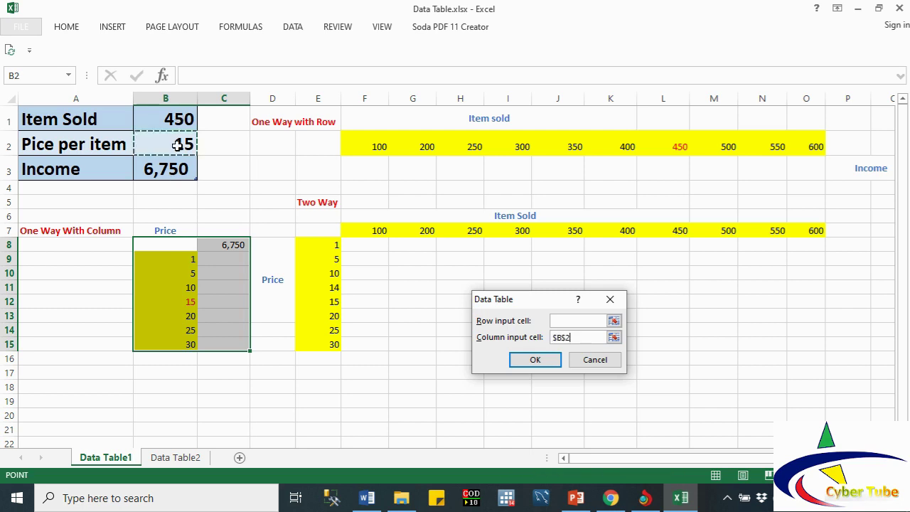
left_click(534, 361)
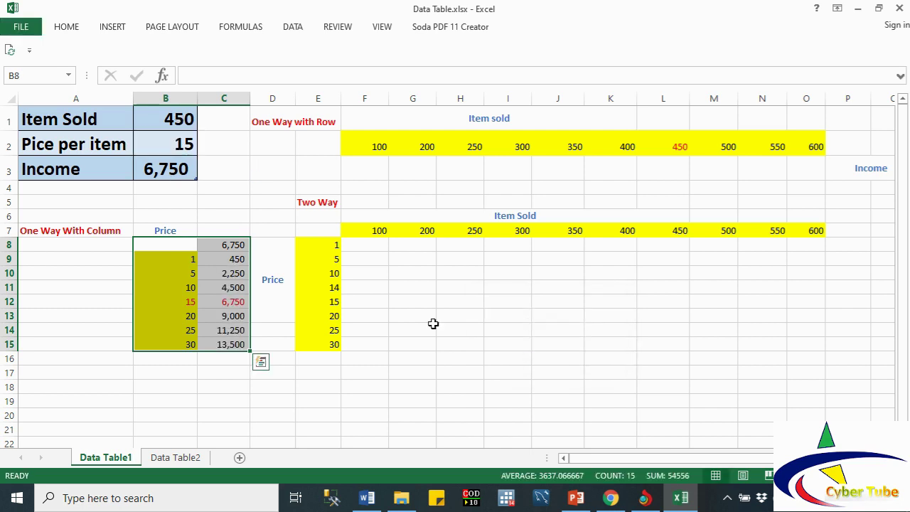
left_click(232, 302)
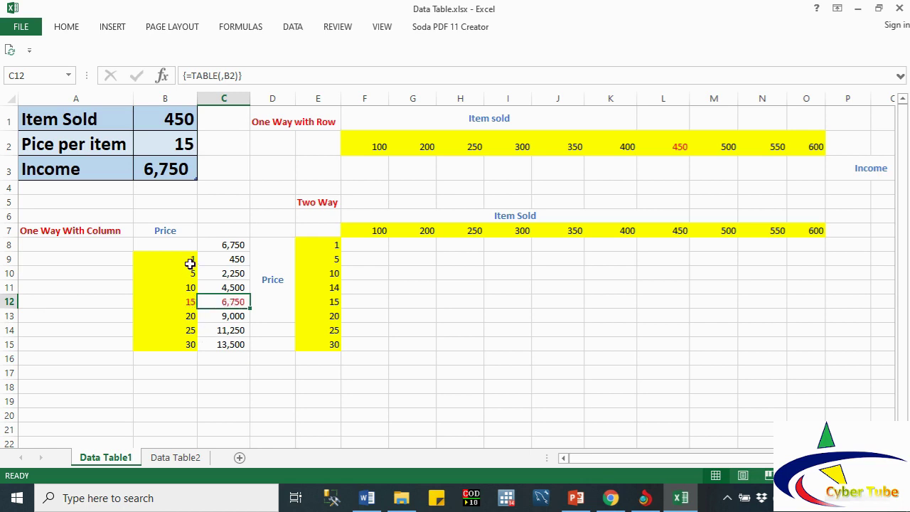
left_click_drag(191, 263, 218, 261)
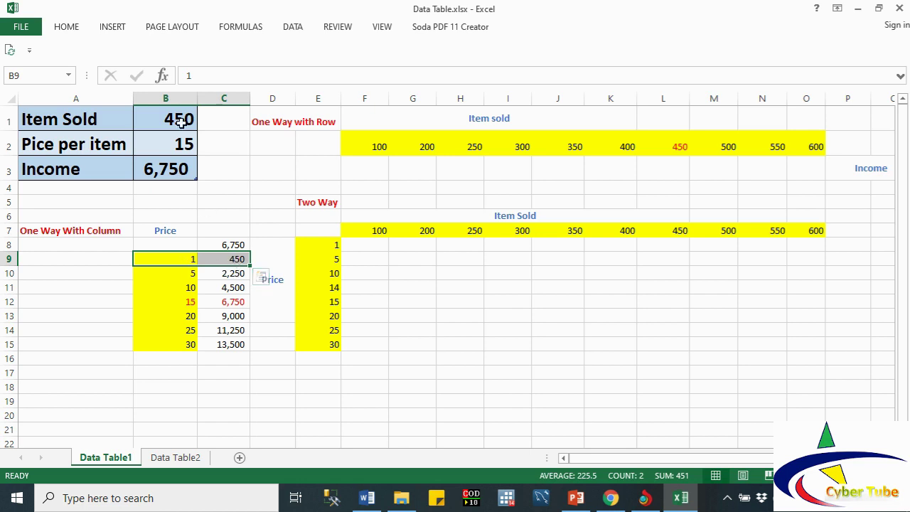
left_click_drag(190, 271, 206, 274)
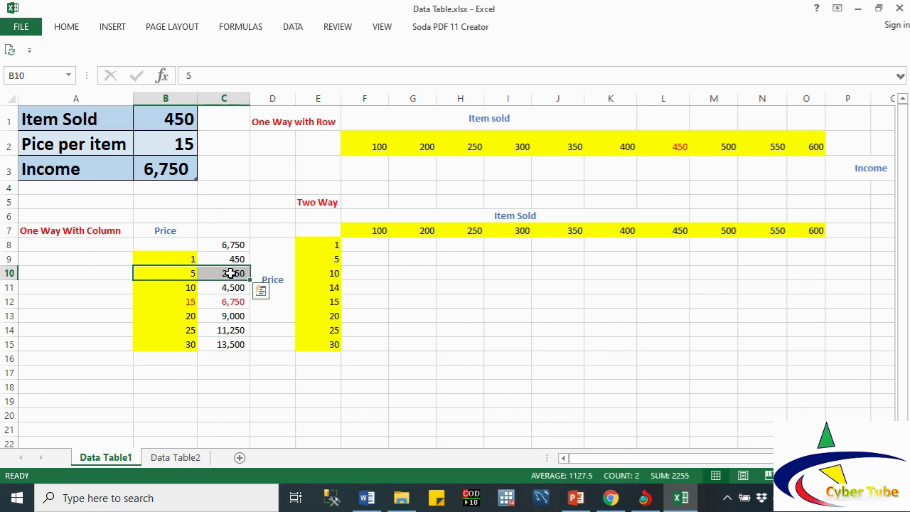
left_click(188, 287)
left_click(226, 288)
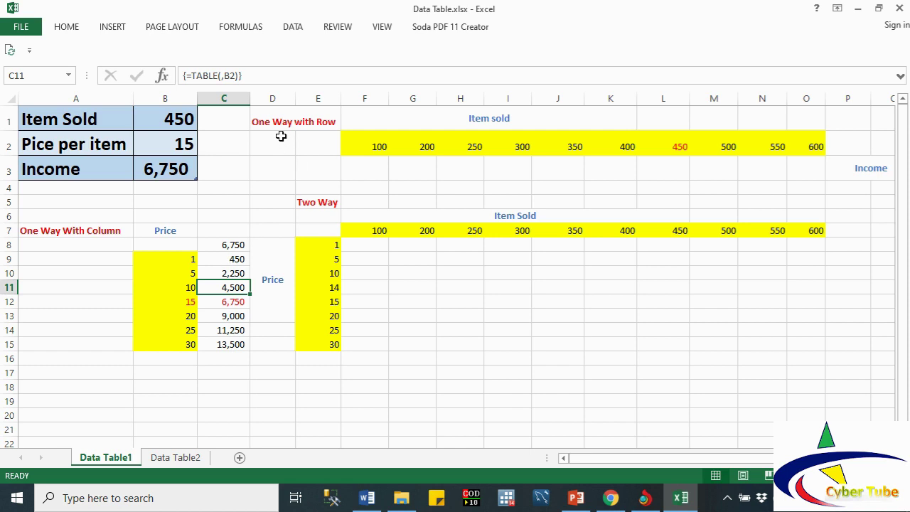
Link E3 to Income with =B3, showing 6,750, and select the row table from E2.
left_click(328, 173)
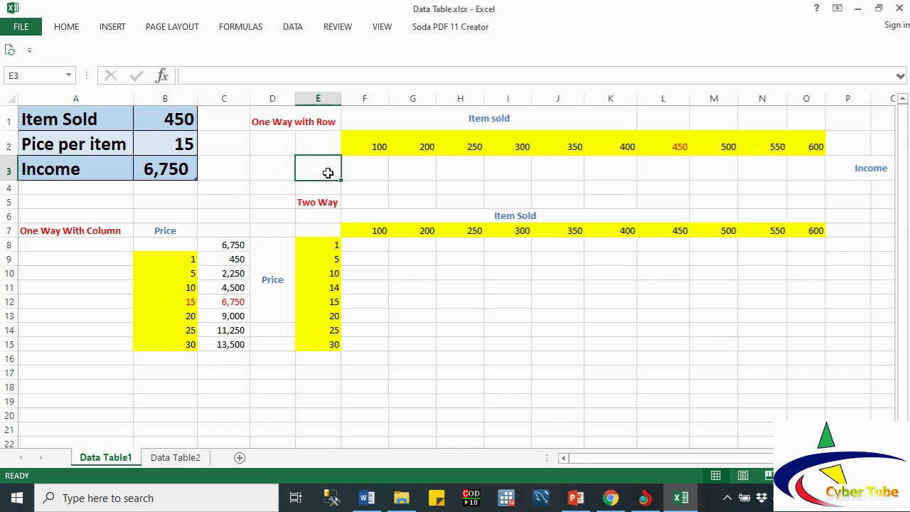
type("=")
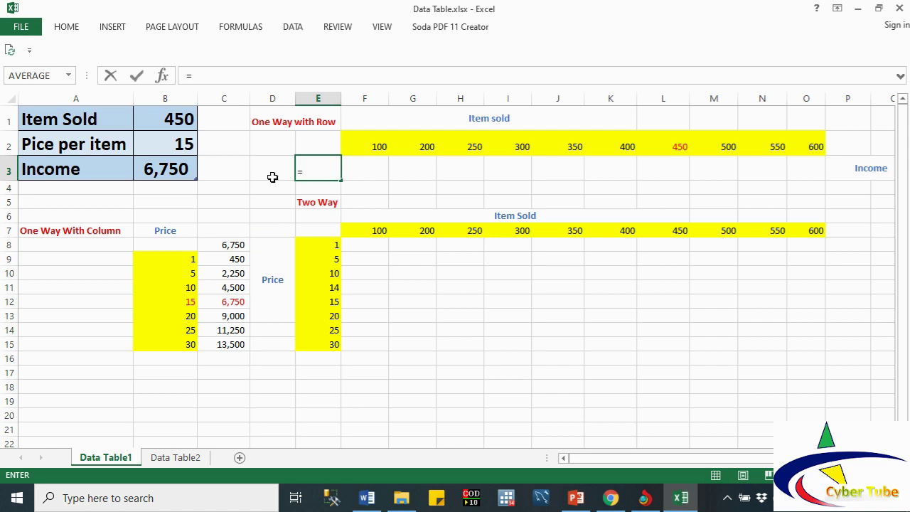
left_click(171, 174)
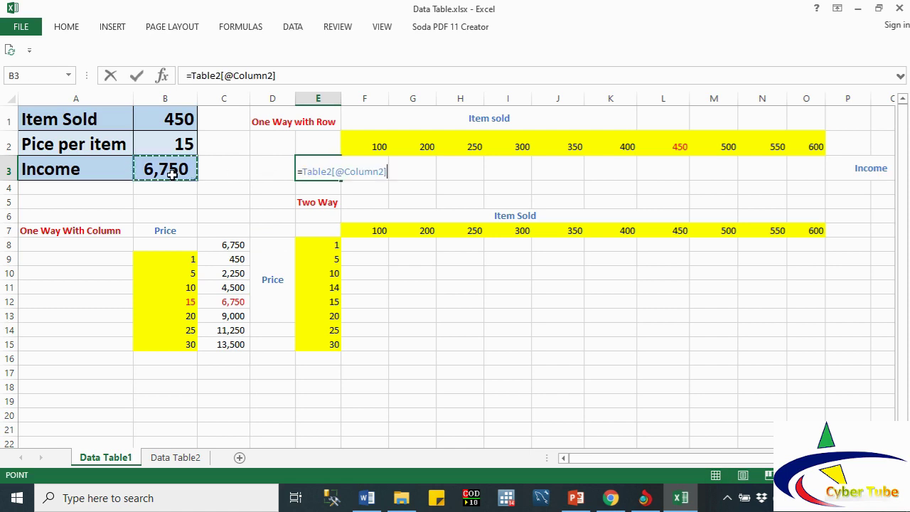
key("Return")
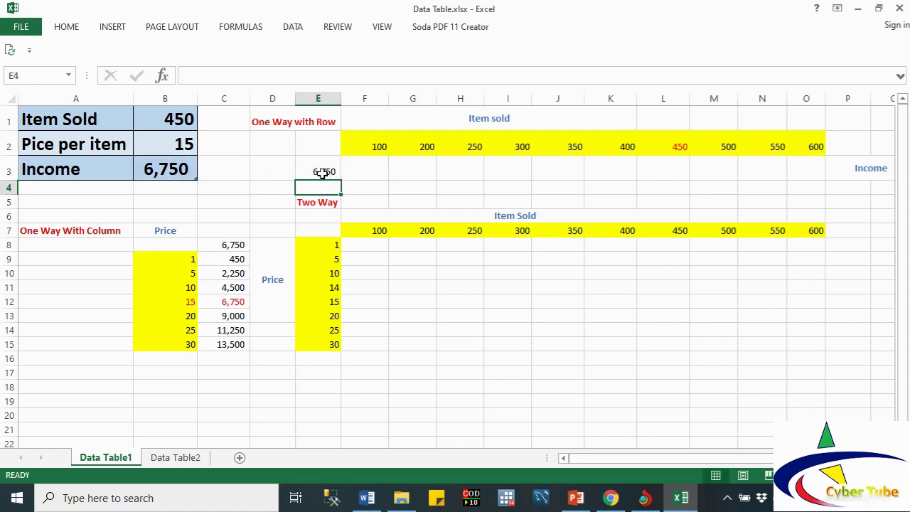
left_click(322, 173)
type("=")
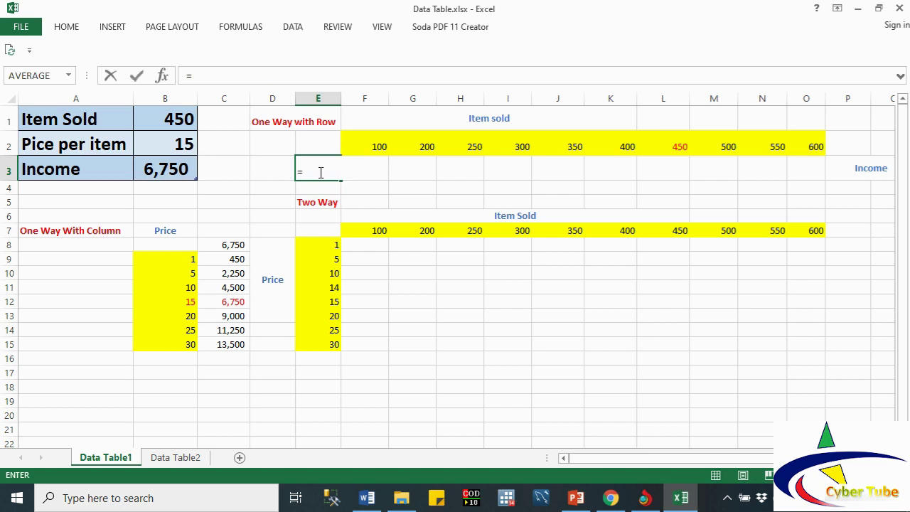
left_click(159, 168)
key("Return")
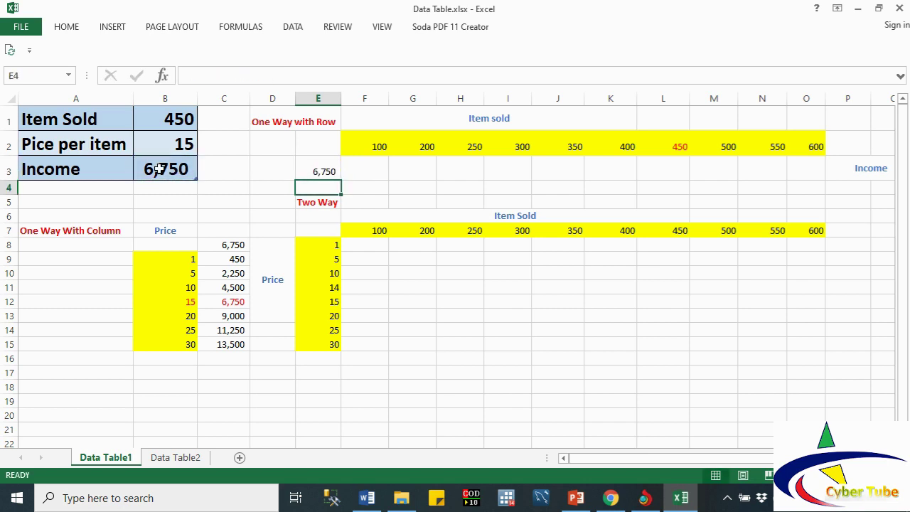
left_click(322, 145)
left_click_drag(320, 146, 758, 166)
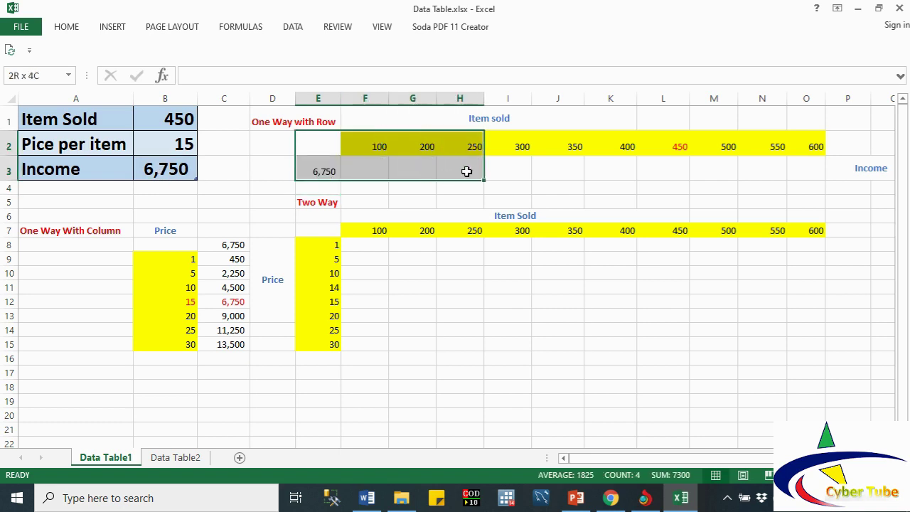
Build a row data table on E2:O3 with row input B1, giving incomes 1,500 to 9,000.
left_click(778, 164)
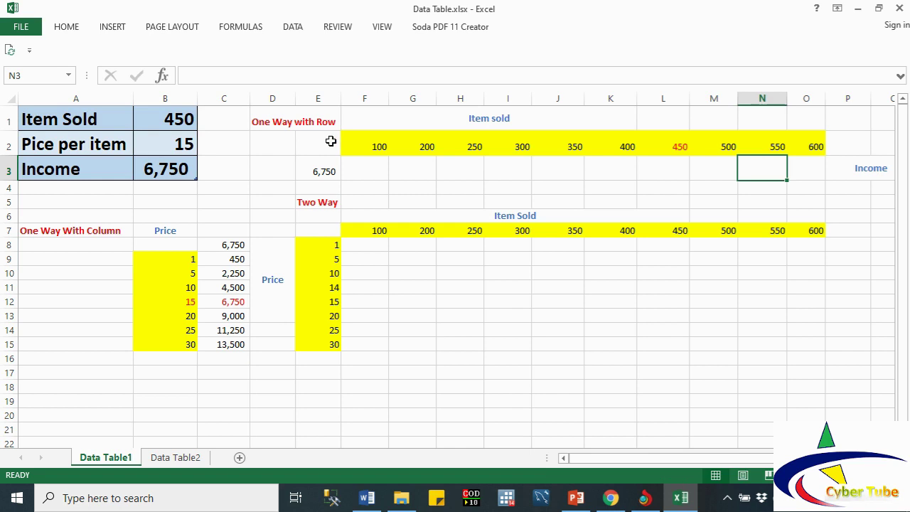
mouse_move(328, 141)
left_mouse_down()
mouse_move(361, 150)
mouse_move(804, 169)
left_mouse_up()
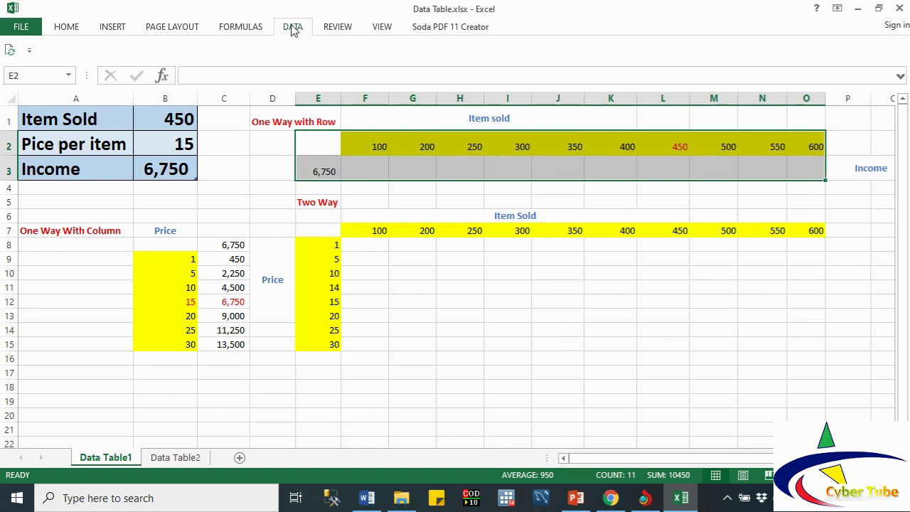
left_click(291, 27)
left_click(681, 71)
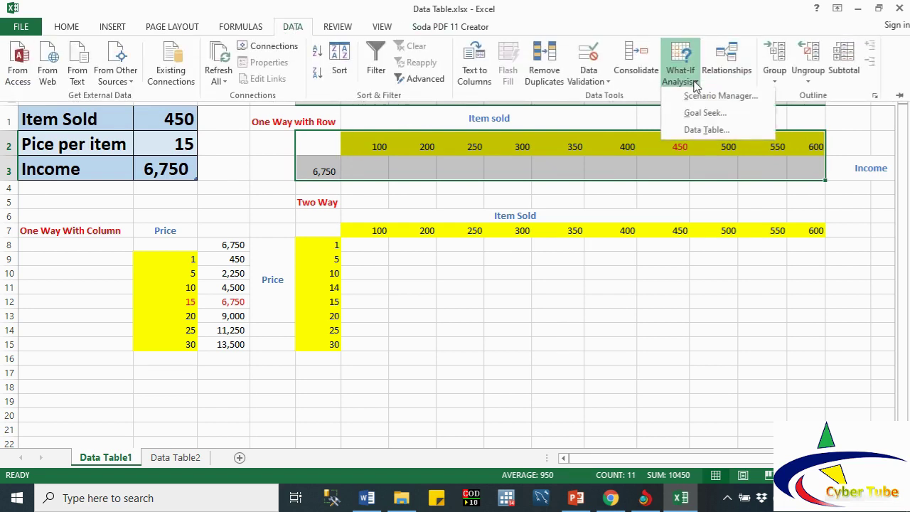
left_click(706, 131)
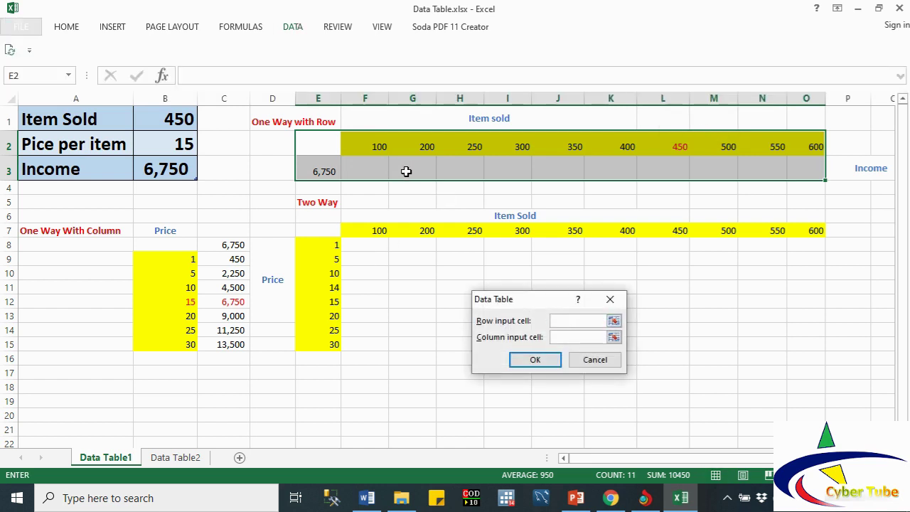
left_click(163, 119)
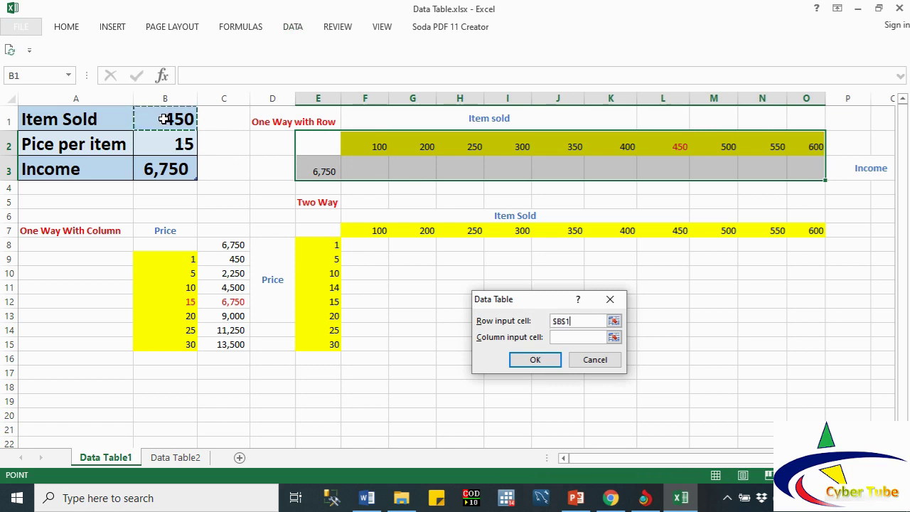
left_click(543, 361)
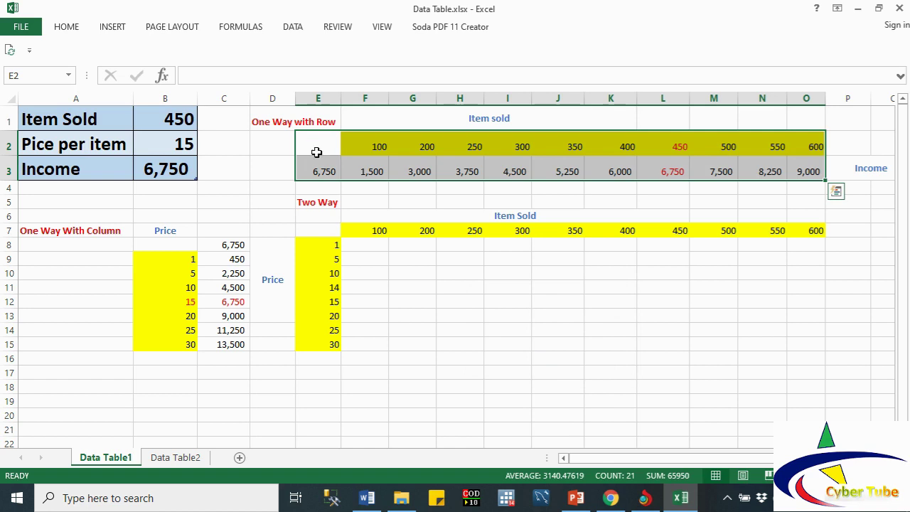
left_click(512, 160)
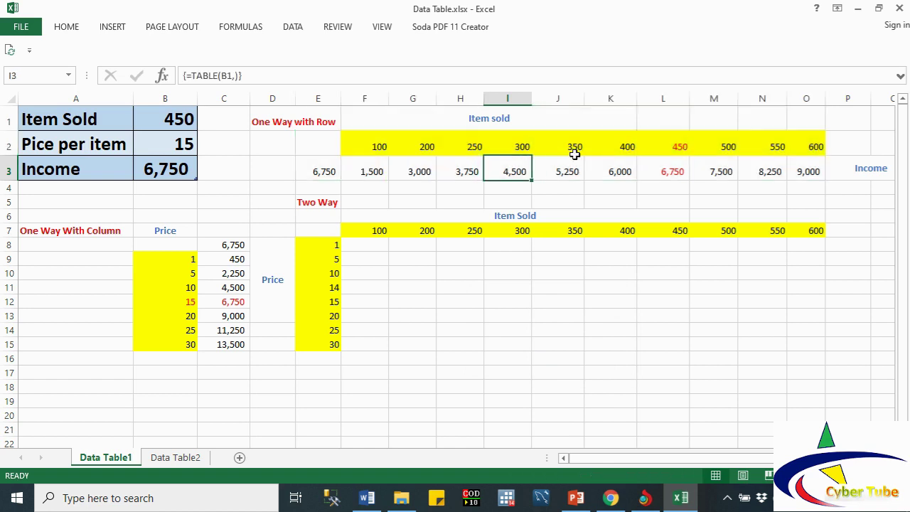
left_click(676, 172)
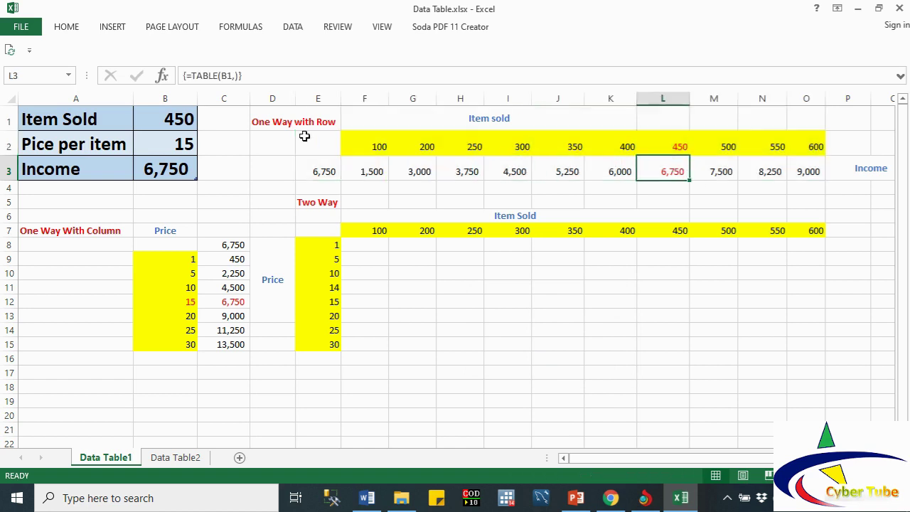
left_click(180, 120)
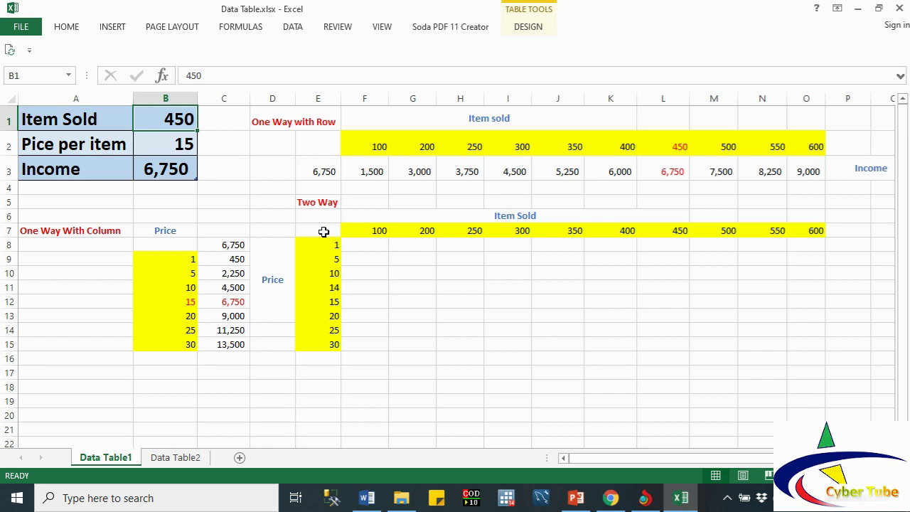
Link corner cell E7 to Income with =B3 and select E7:O15.
left_click(323, 232)
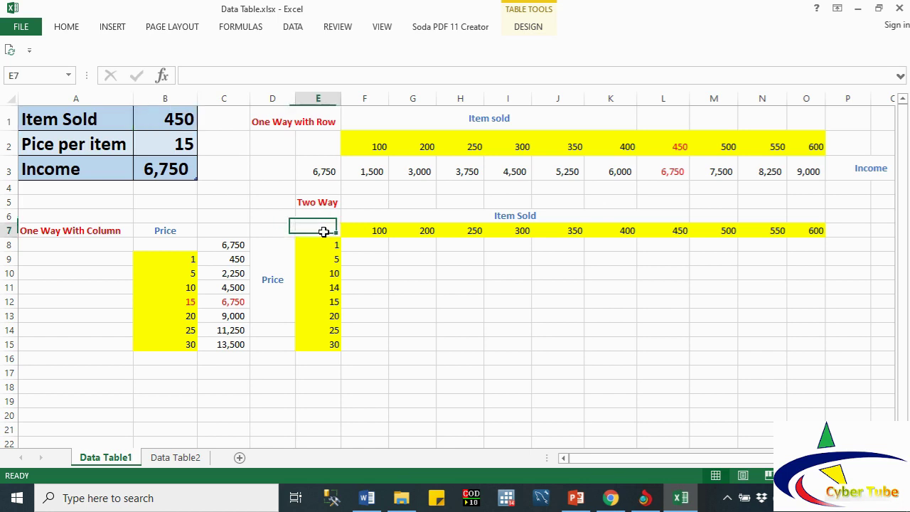
type("=")
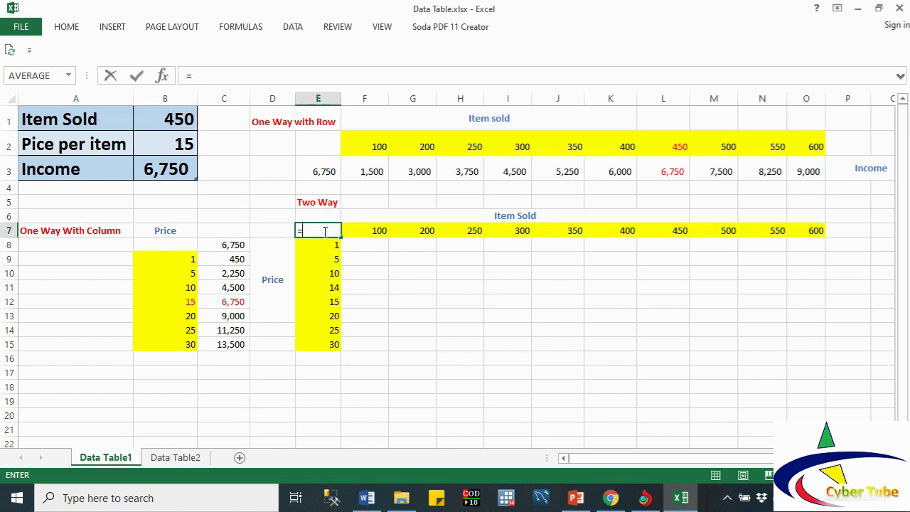
left_click(160, 171)
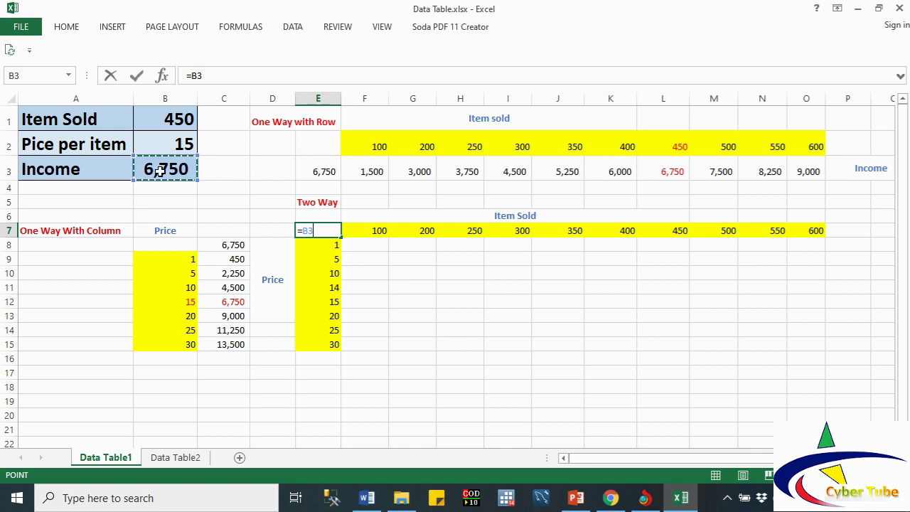
key("Return")
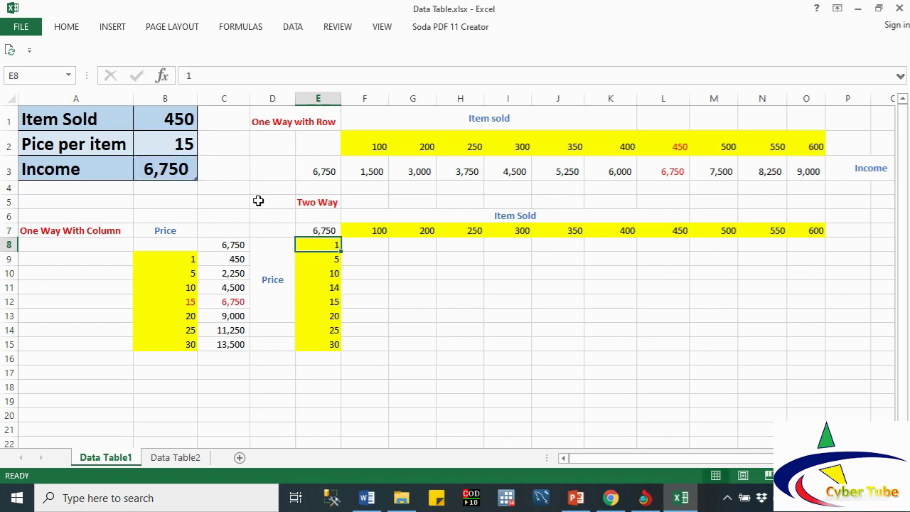
mouse_move(312, 230)
left_mouse_down()
mouse_move(800, 336)
mouse_move(802, 346)
left_mouse_up()
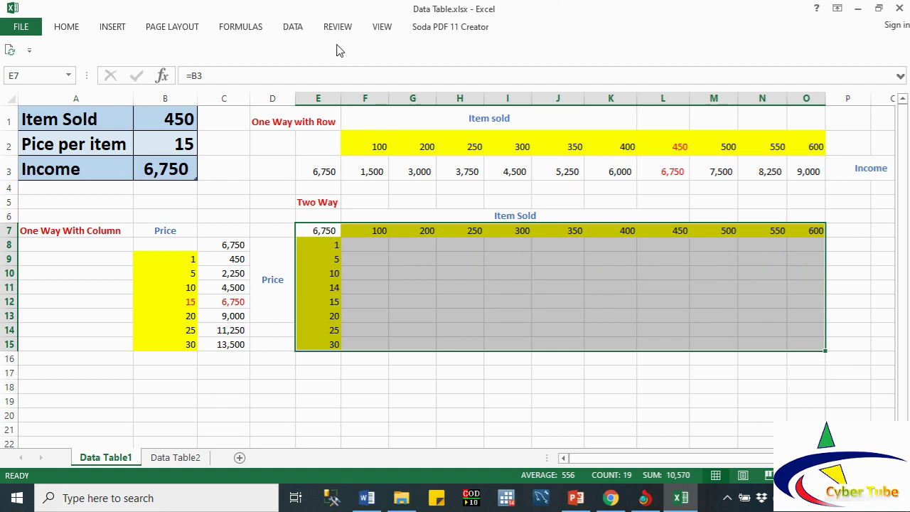
Create the two-way data table with row input B1 and column input B2.
left_click(297, 30)
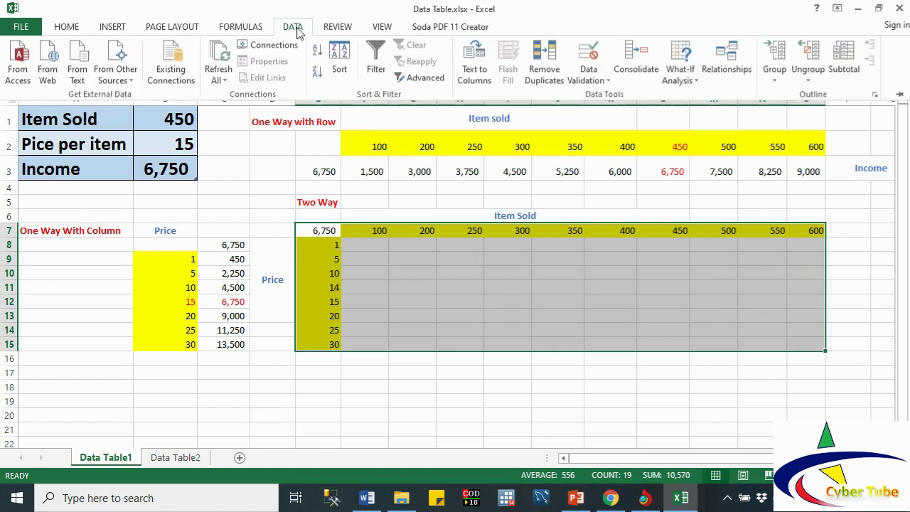
left_click(697, 83)
left_click(699, 132)
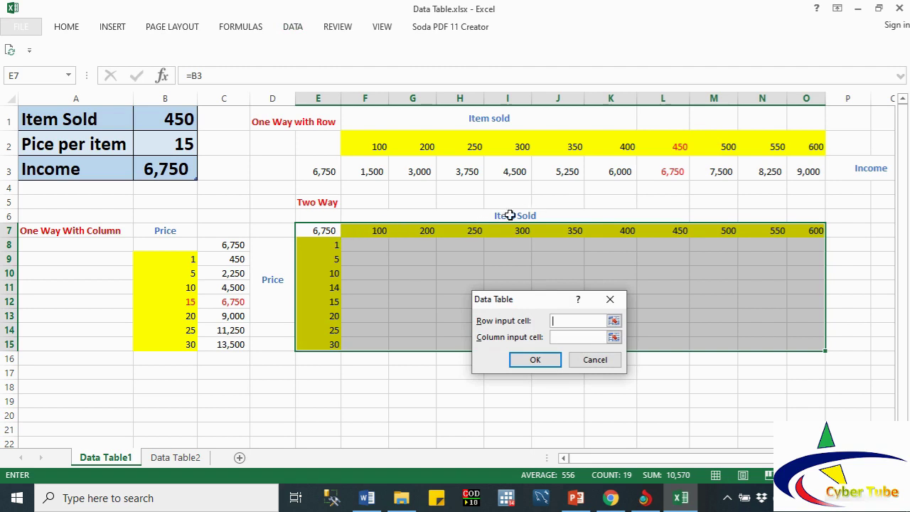
left_click(162, 121)
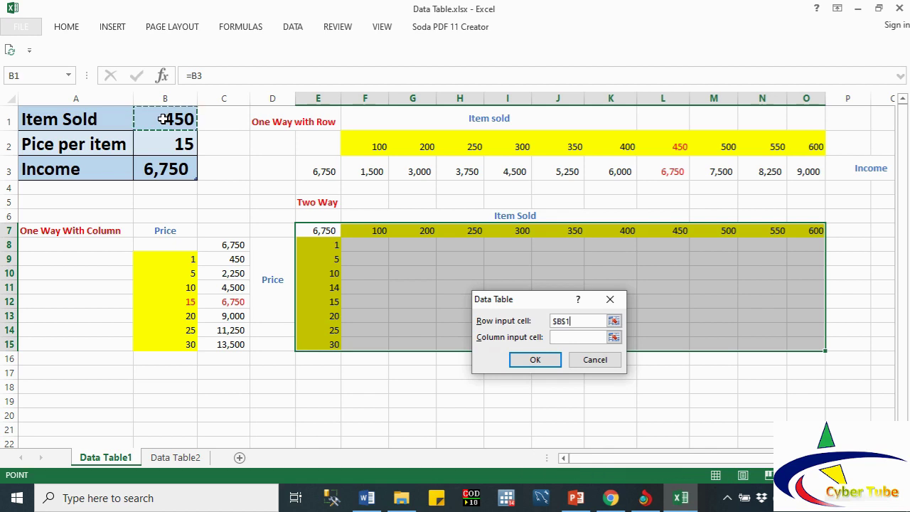
left_click(571, 340)
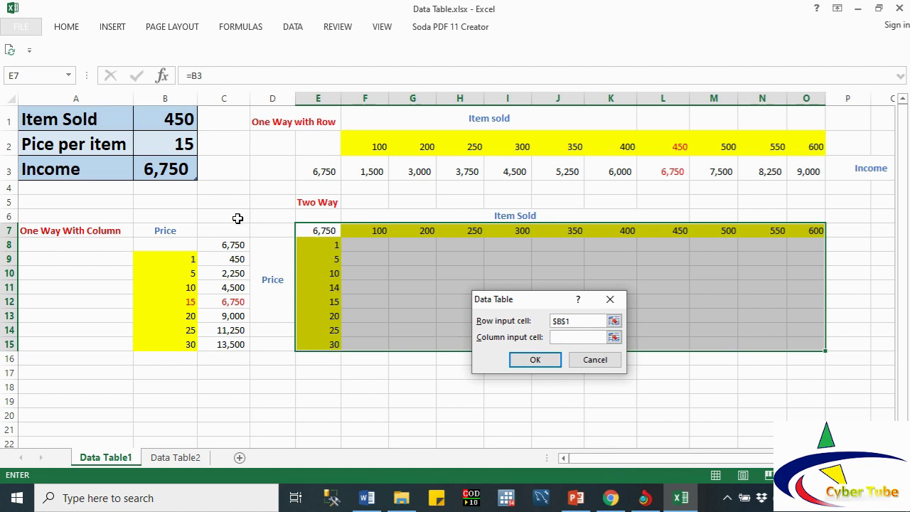
left_click(169, 147)
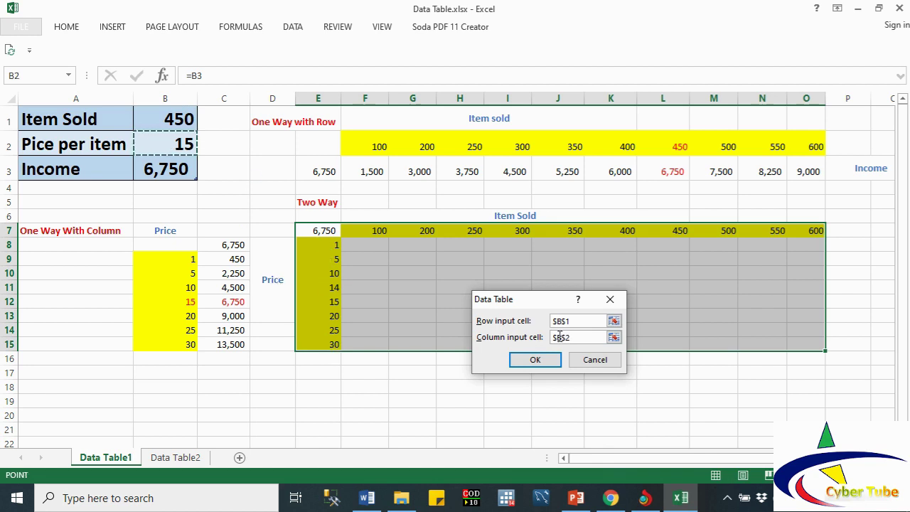
left_click(547, 359)
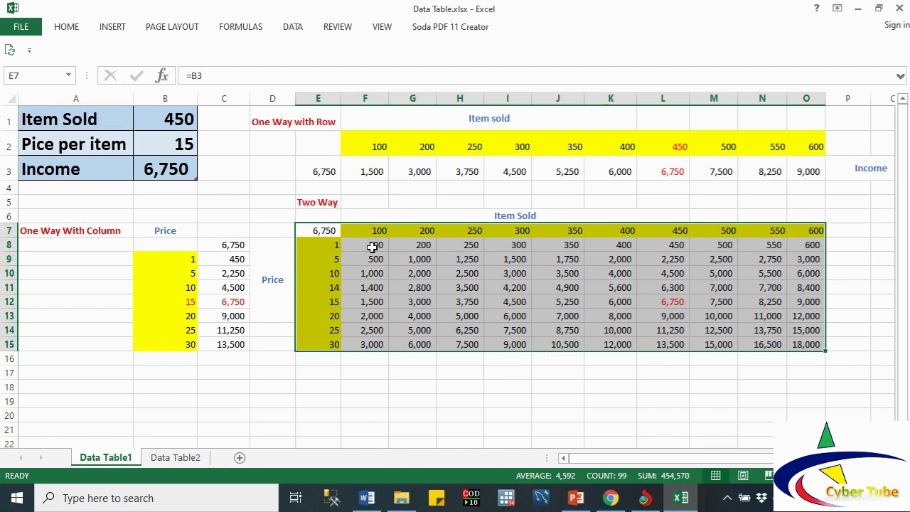
left_click(372, 247)
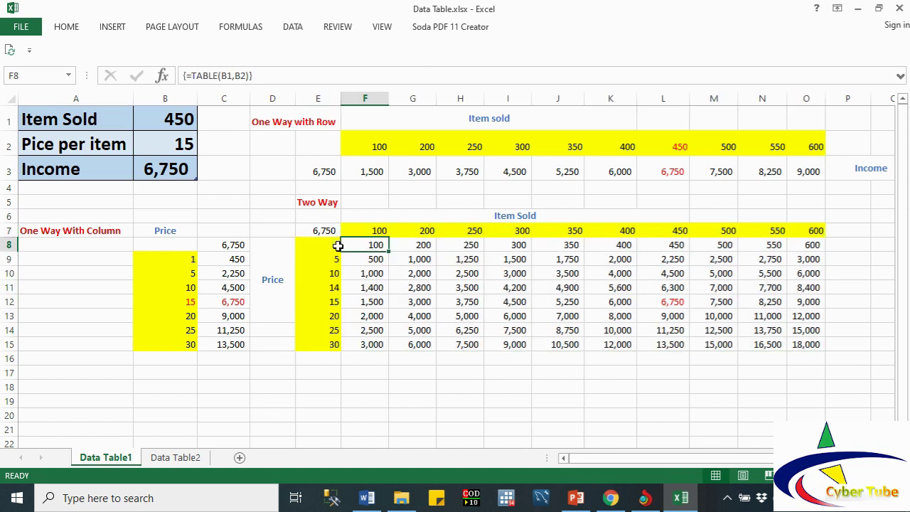
left_click(425, 245)
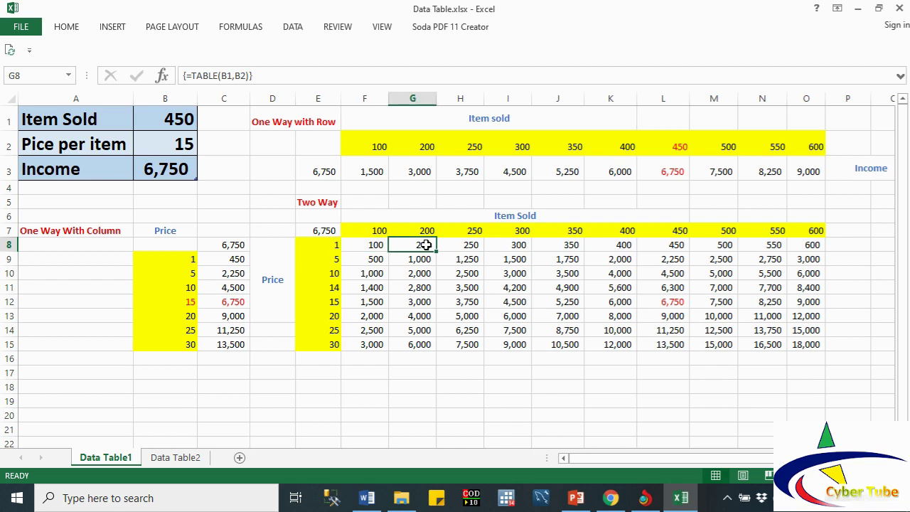
left_click(336, 245)
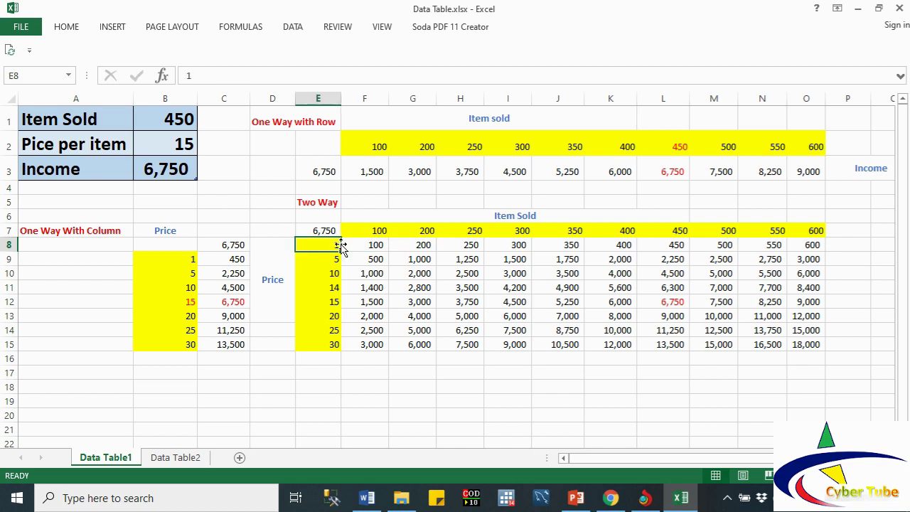
left_click(471, 245)
left_click(333, 259)
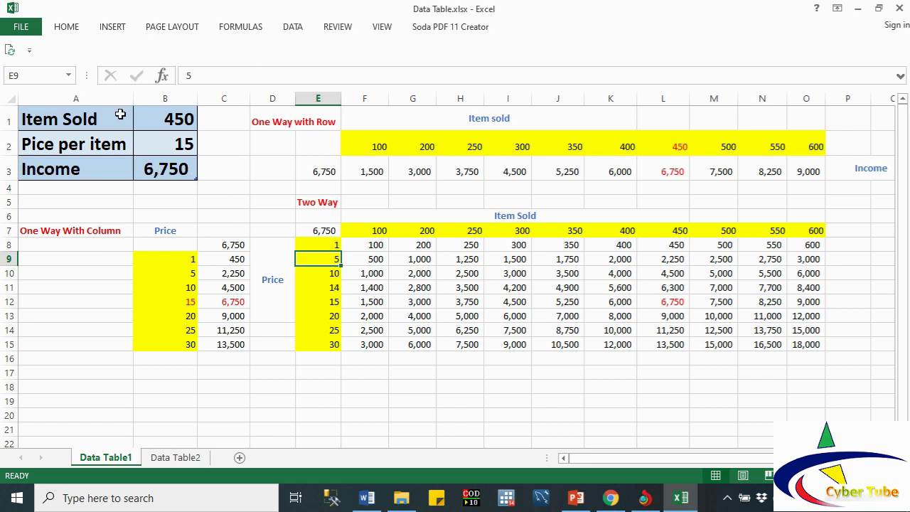
left_click(331, 300)
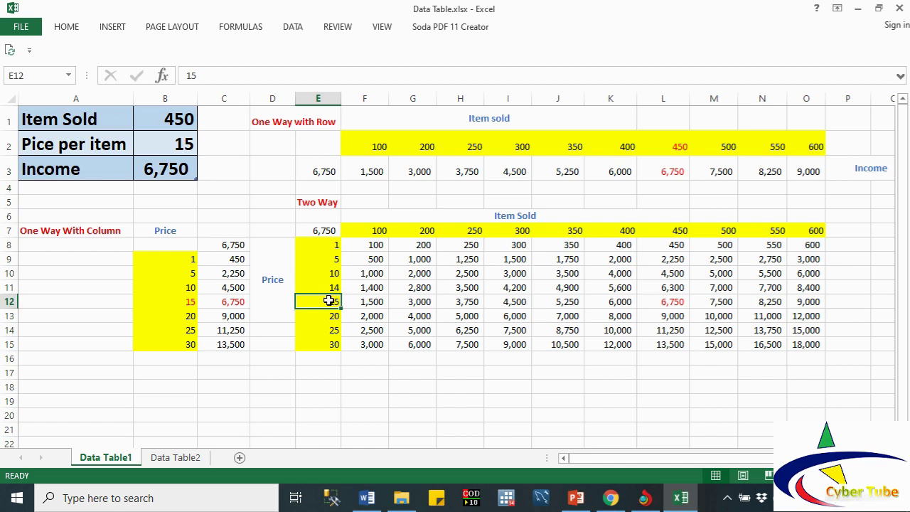
left_click_drag(317, 301, 382, 301)
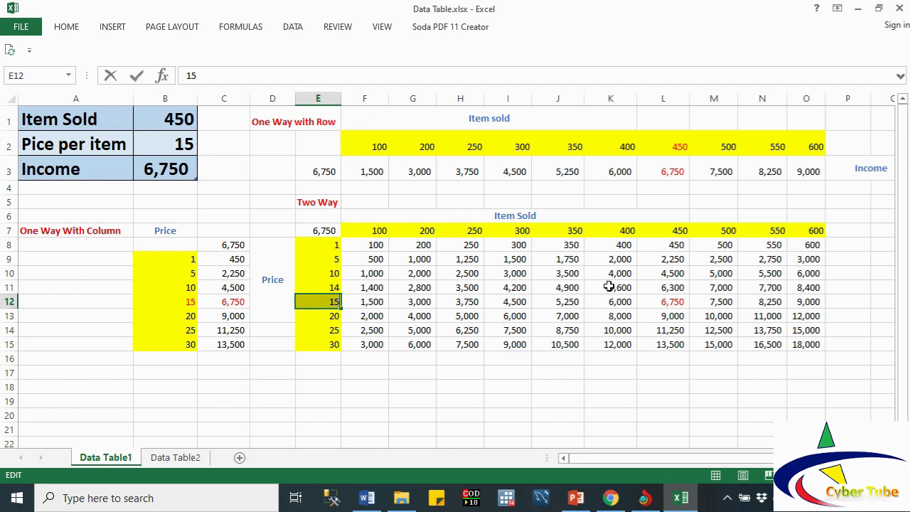
left_click(674, 302)
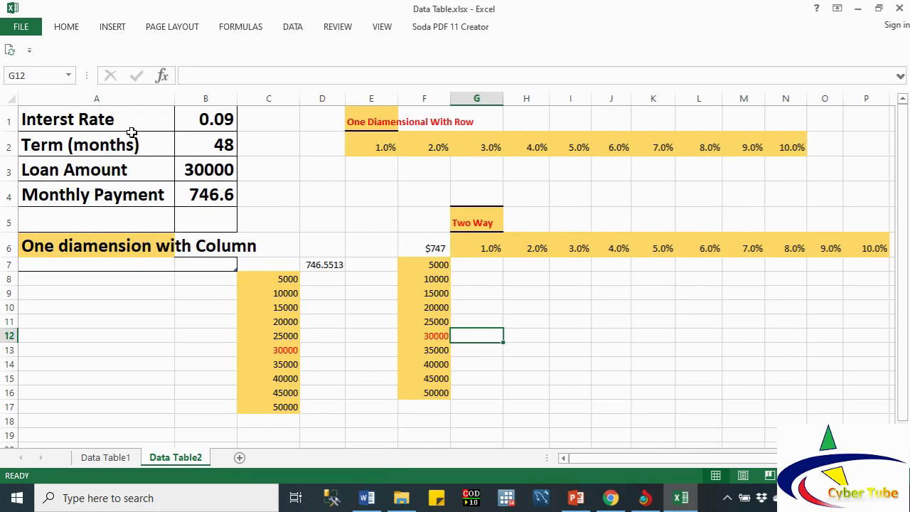
Review the interest rate, 48-month term, 30000 loan amount and PMT formula in B1:B4.
left_click(183, 120)
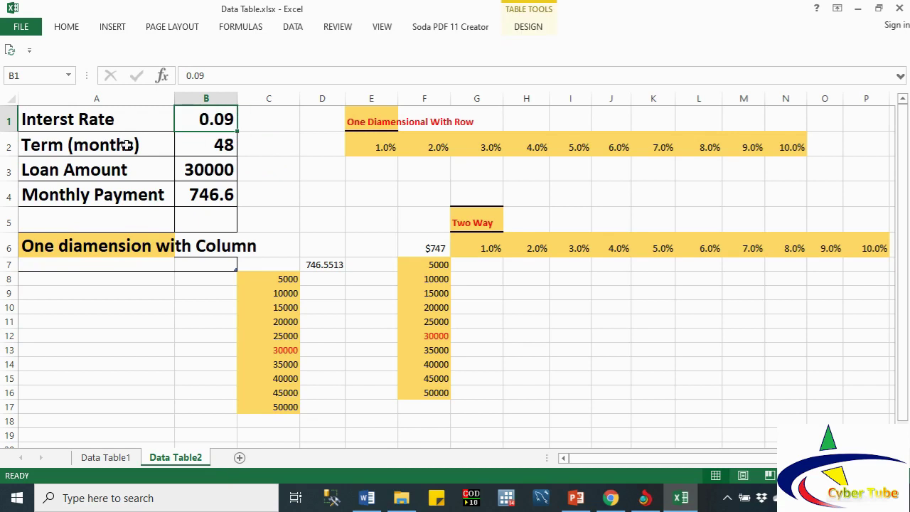
left_click(220, 151)
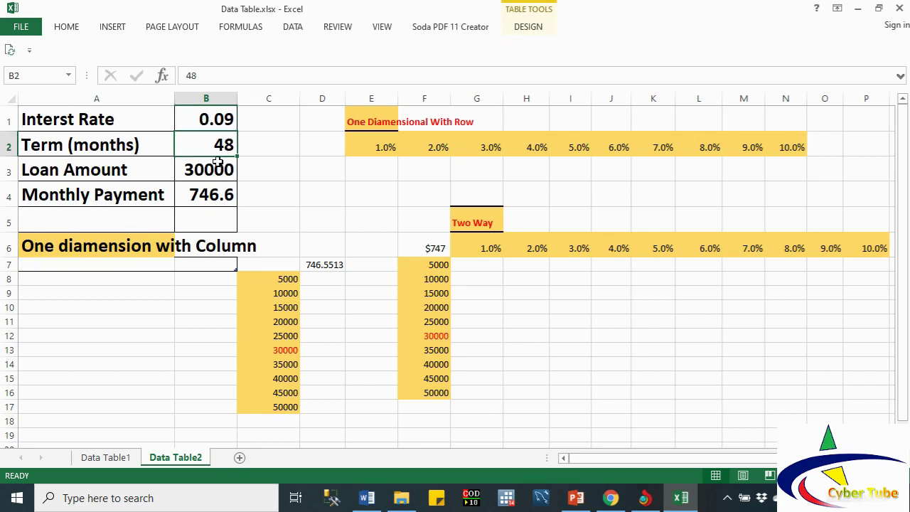
left_click(206, 169)
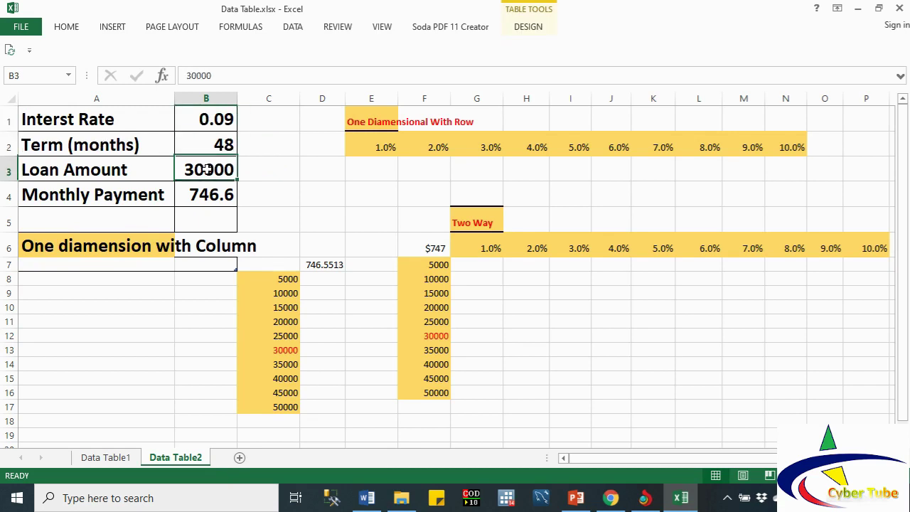
left_click(203, 193)
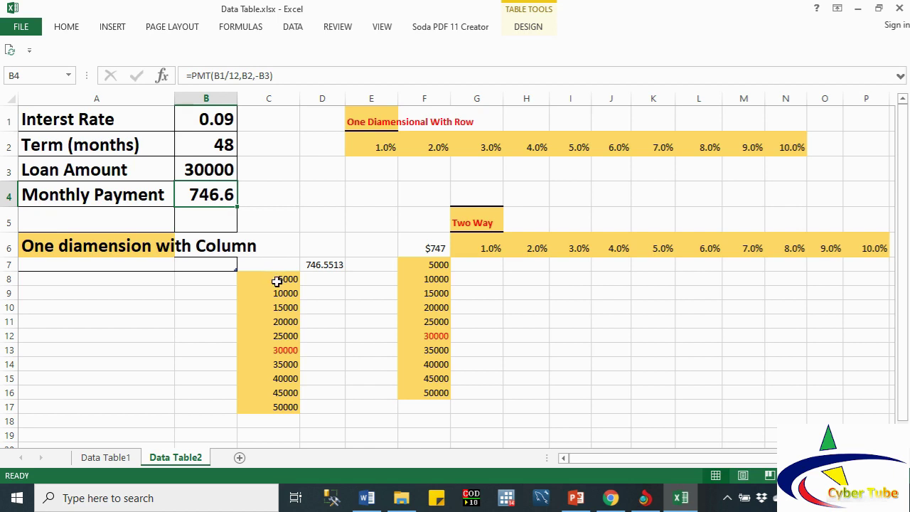
Select the loan amounts and the empty column beside them, C8:D17.
left_click(281, 279)
right_click(296, 401)
left_click(315, 309)
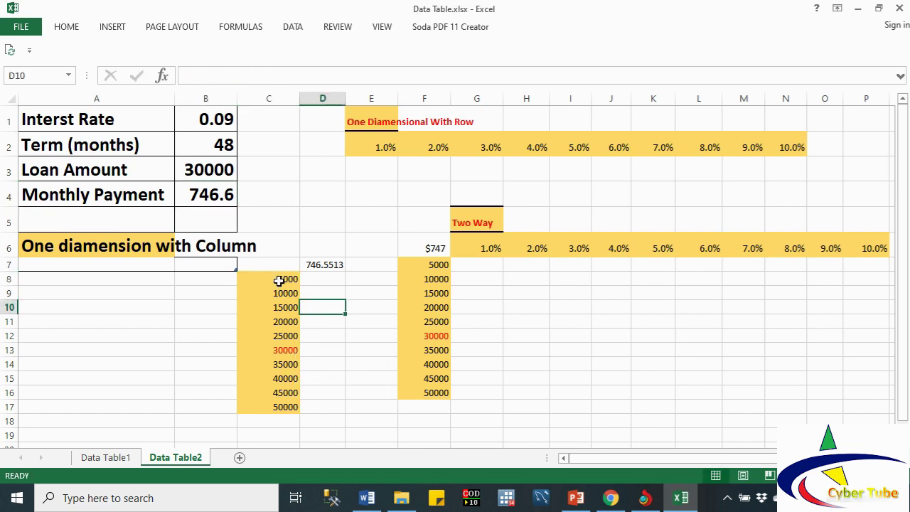
left_click_drag(280, 280, 315, 416)
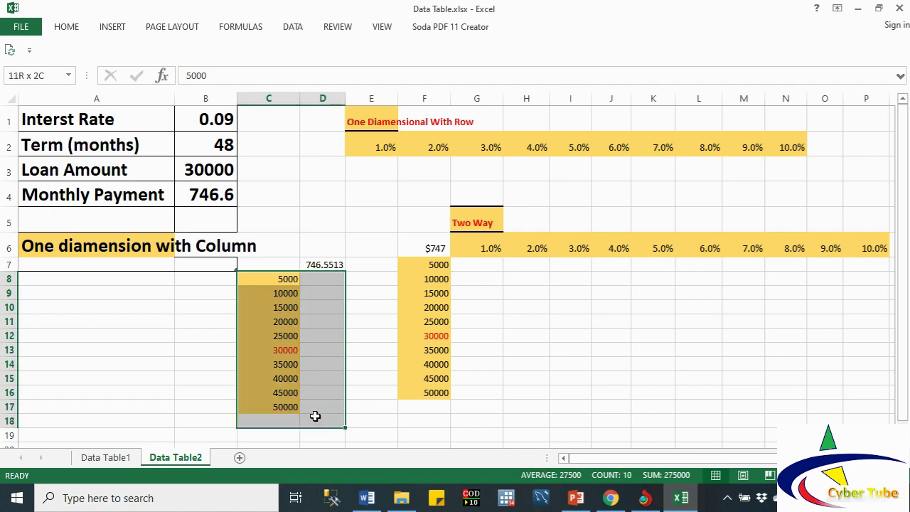
left_click_drag(315, 416, 308, 400)
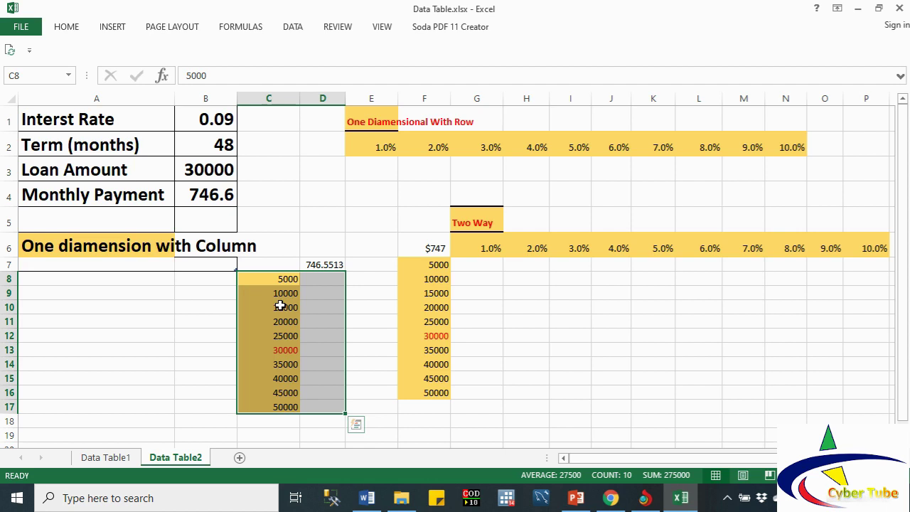
Clear D7 and re-enter it as =B4 to link the monthly payment.
double_click(309, 265)
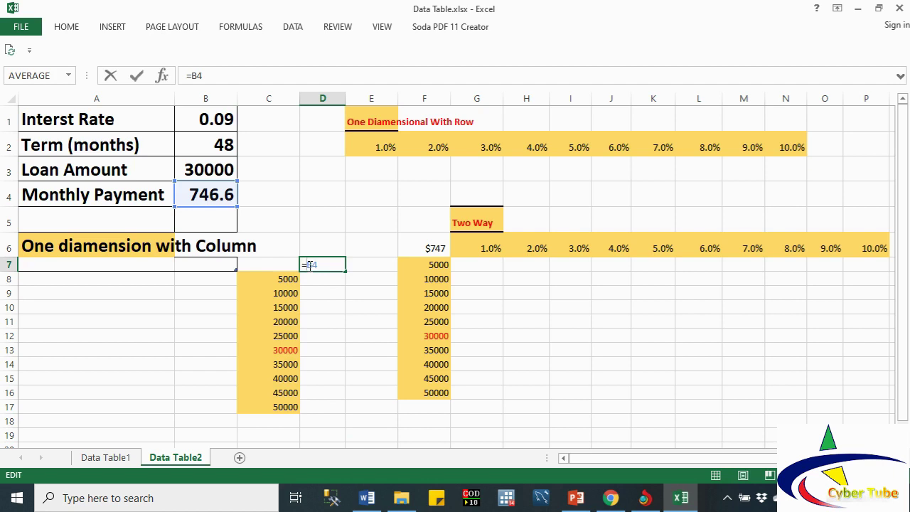
left_click(341, 336)
key("Escape")
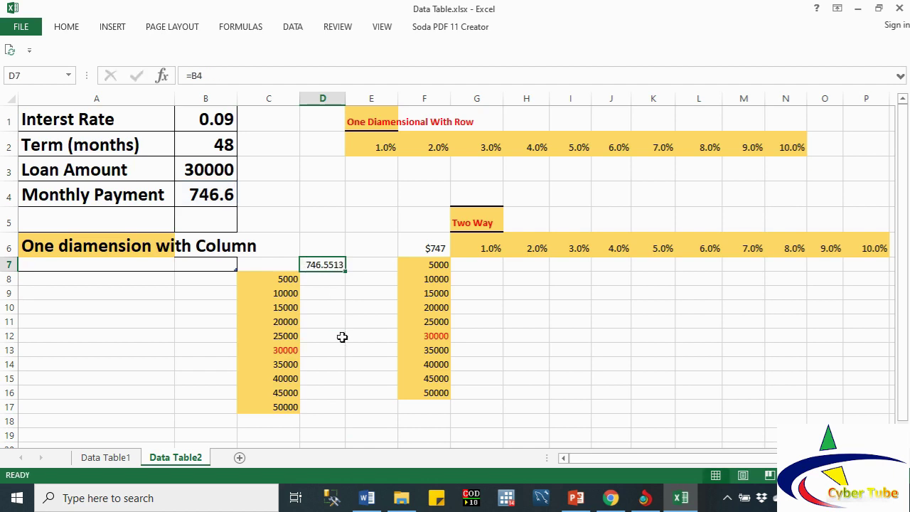
key("Delete")
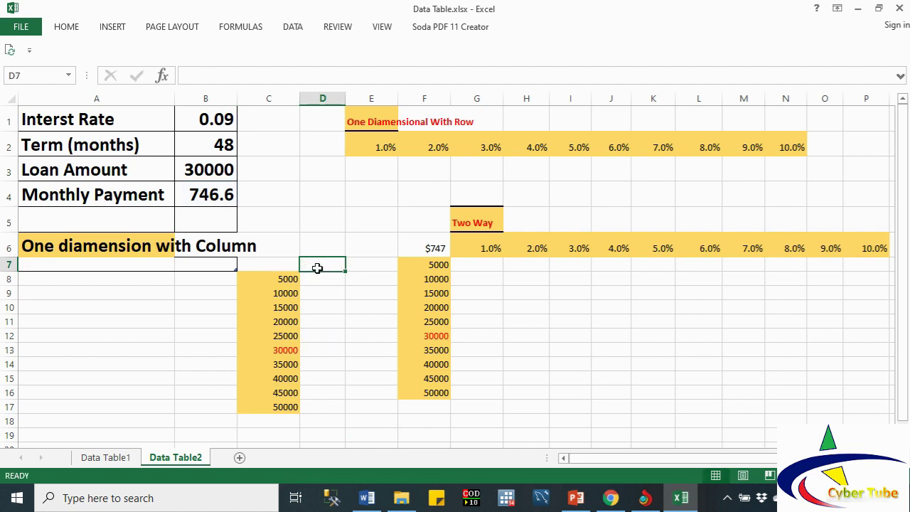
type("=")
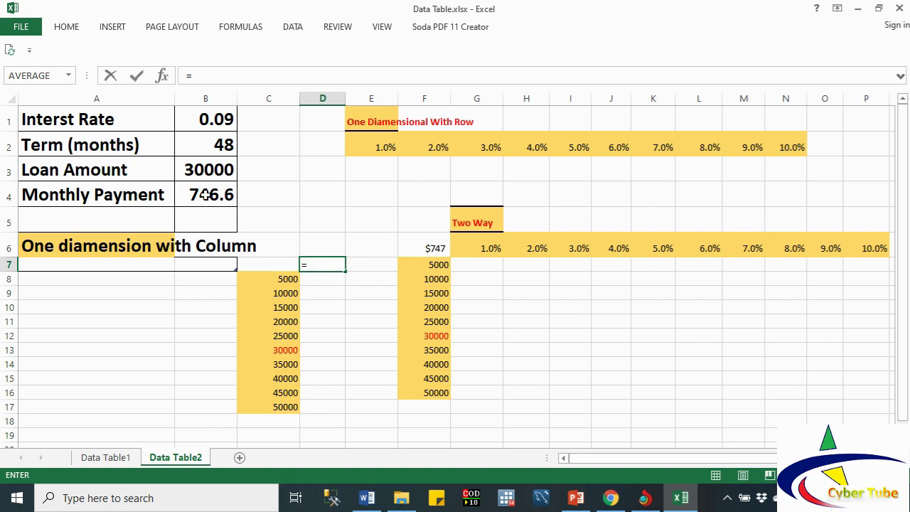
left_click(204, 196)
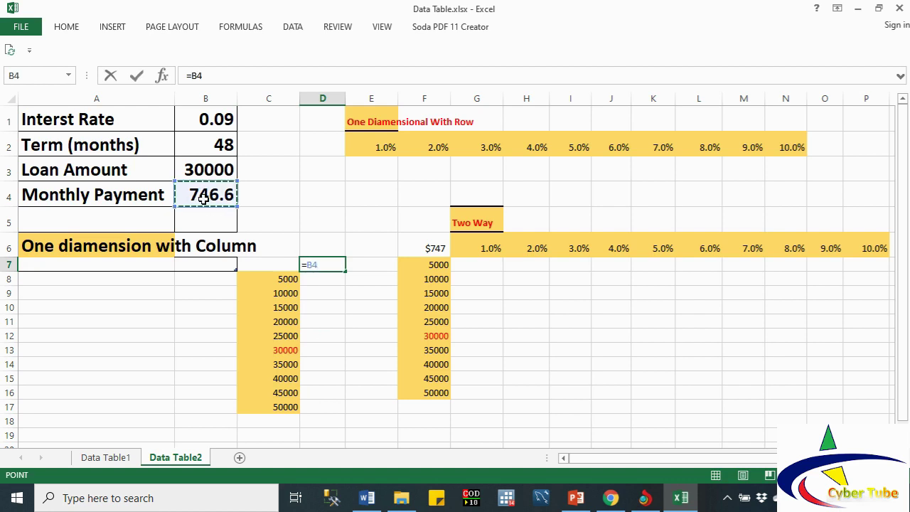
key("Return")
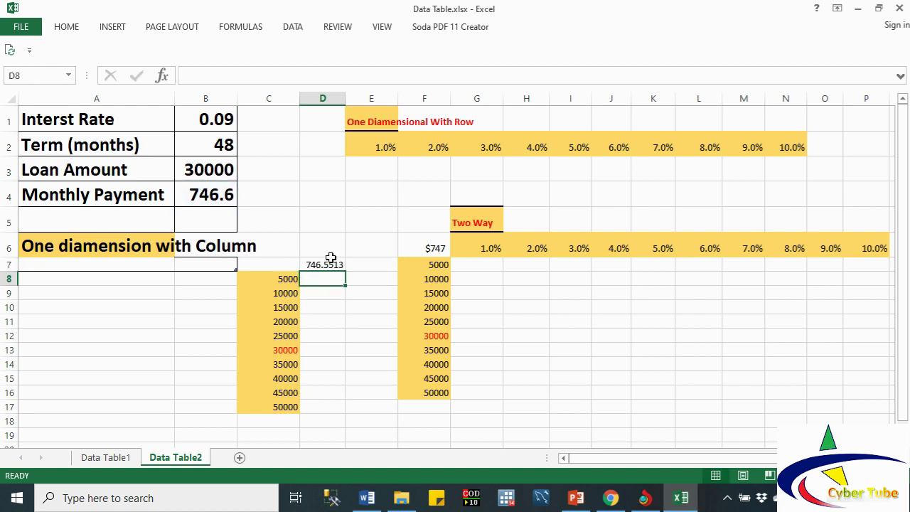
Format D7 as accounting currency with no decimals ($747), then select C7:D17.
left_click(332, 266)
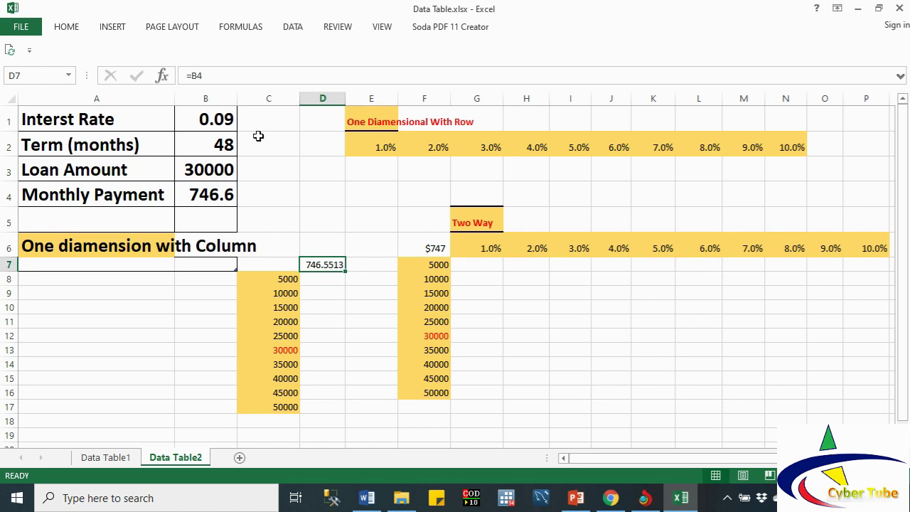
left_click(293, 27)
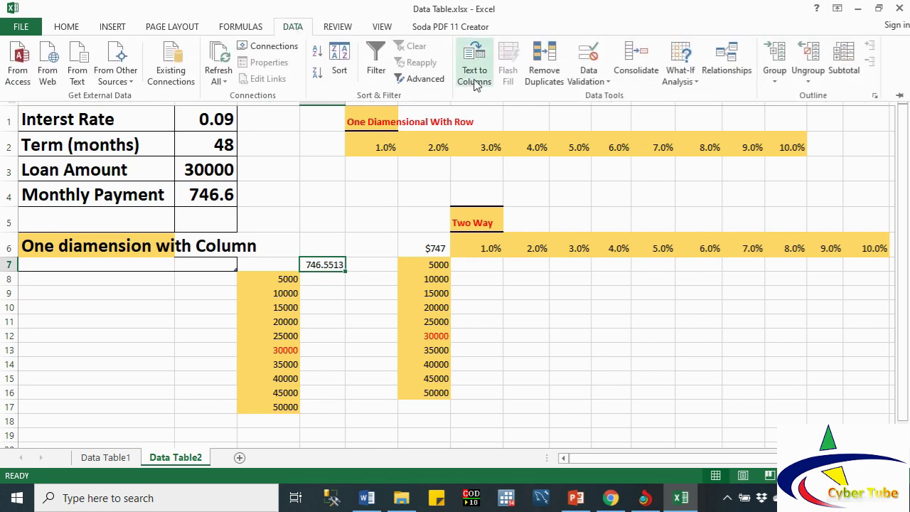
left_click(64, 29)
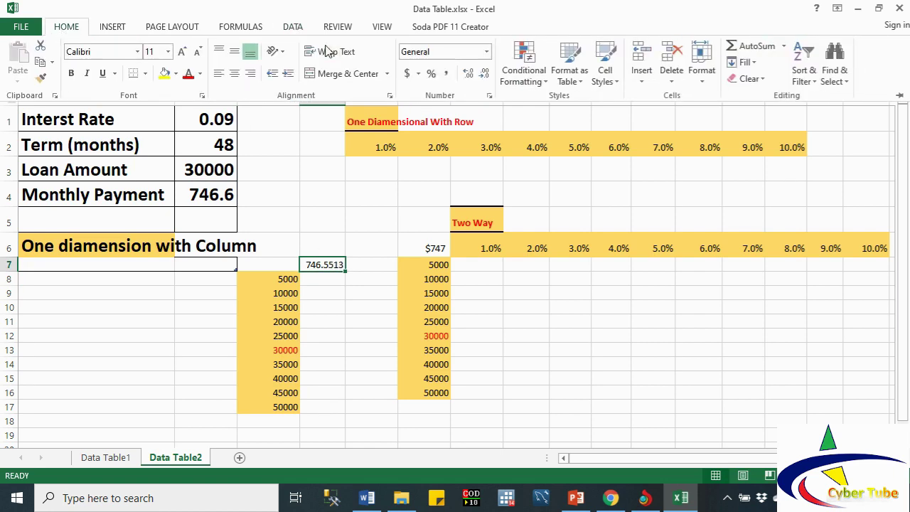
left_click(483, 74)
left_click(483, 75)
left_click(483, 75)
left_click(482, 74)
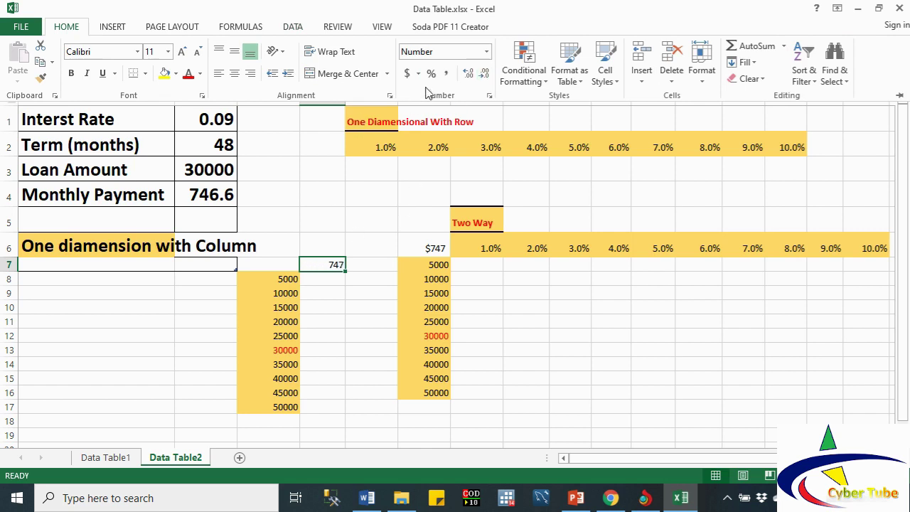
left_click(408, 74)
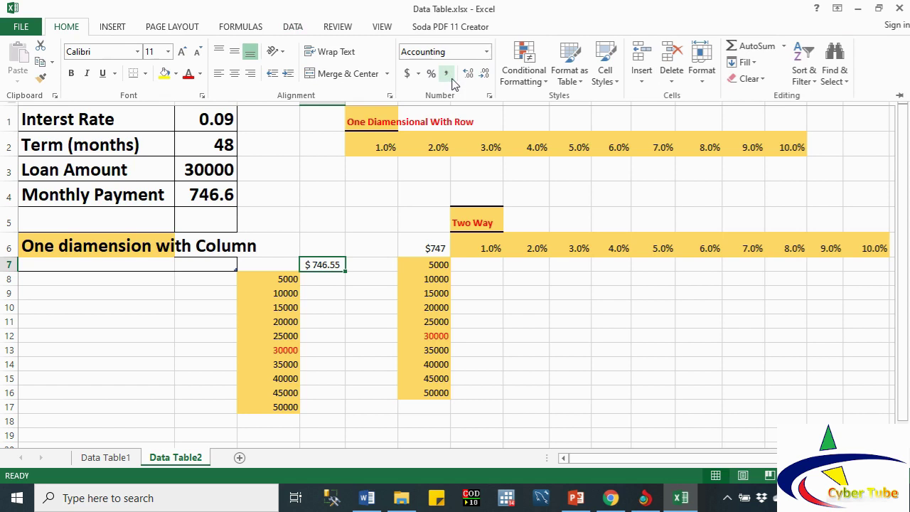
left_click(478, 81)
left_click(478, 81)
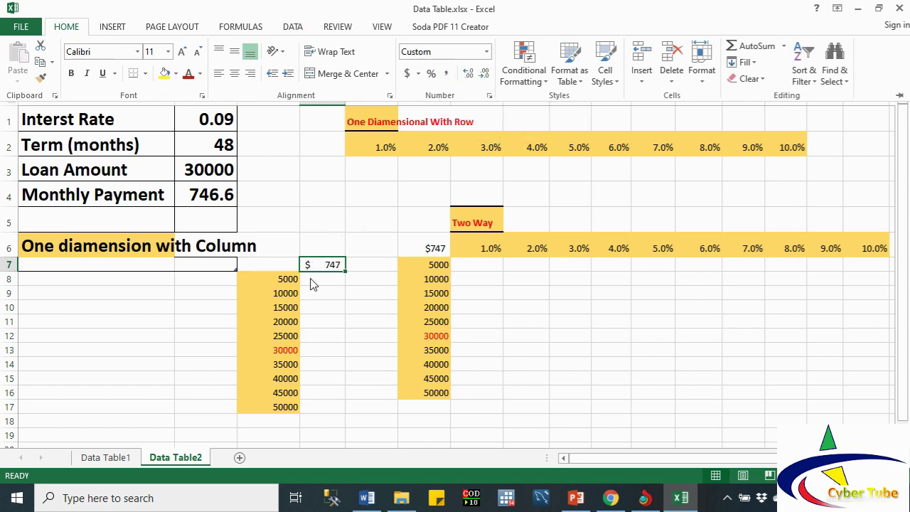
left_click(277, 264)
mouse_move(277, 264)
left_mouse_down()
mouse_move(331, 379)
mouse_move(327, 407)
left_mouse_up()
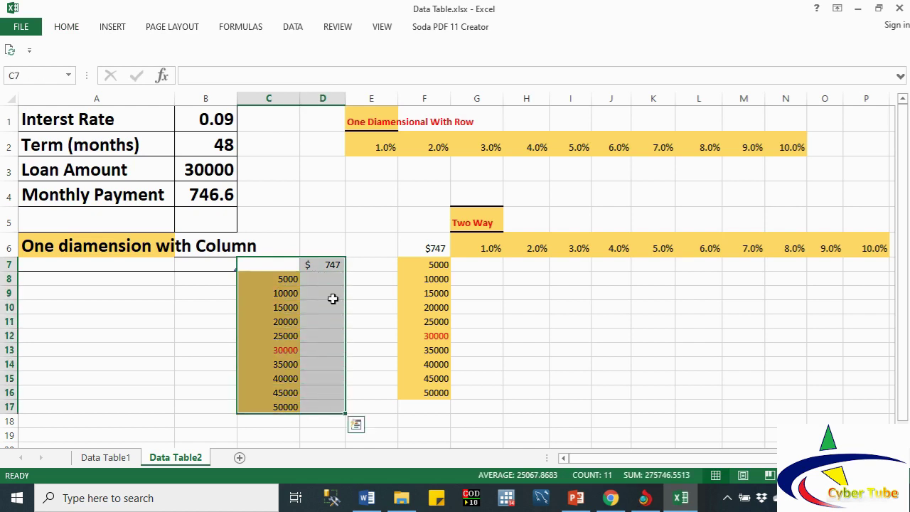
Build the data table on C7:D17 with column input $B$3, giving payments 124.4252 to 1244.252.
left_click(293, 27)
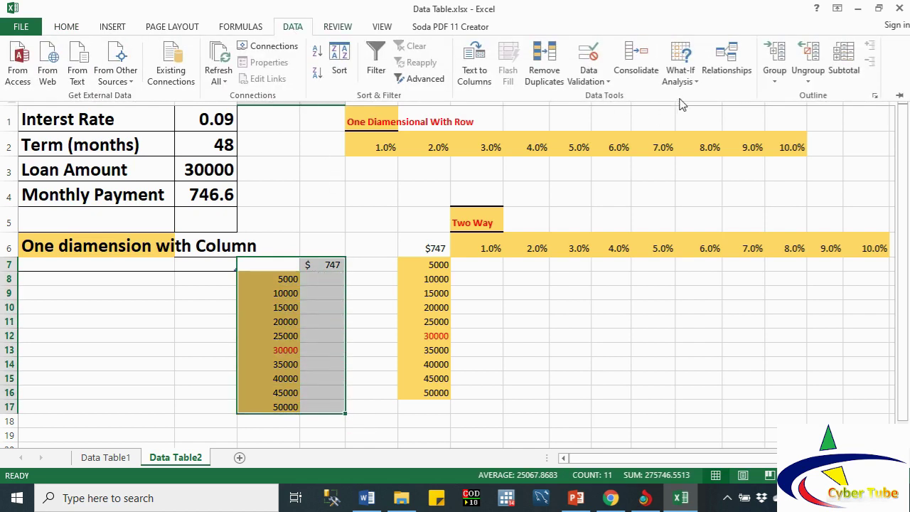
left_click(699, 87)
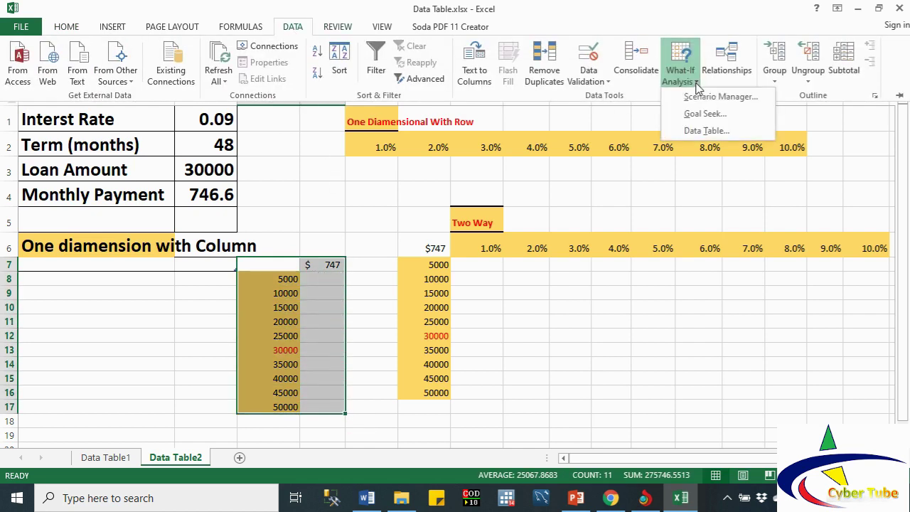
left_click(701, 131)
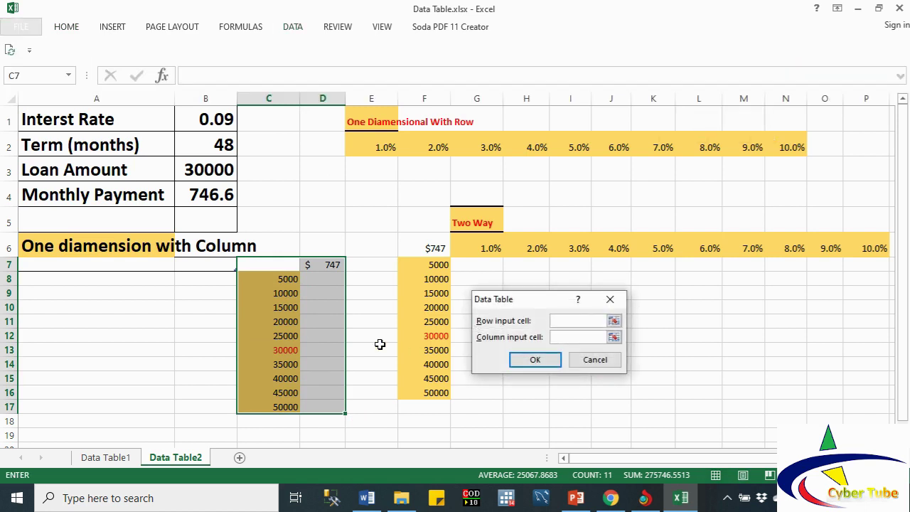
left_click(564, 337)
left_click(190, 169)
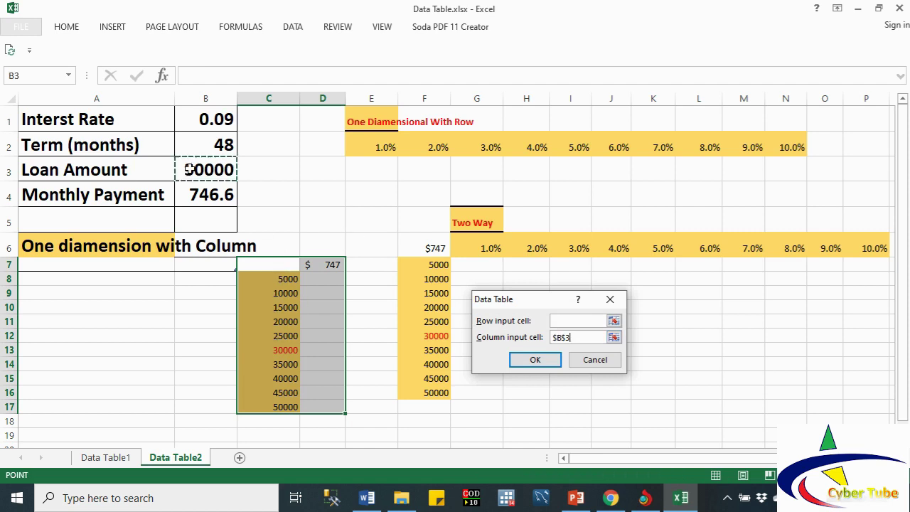
left_click(527, 357)
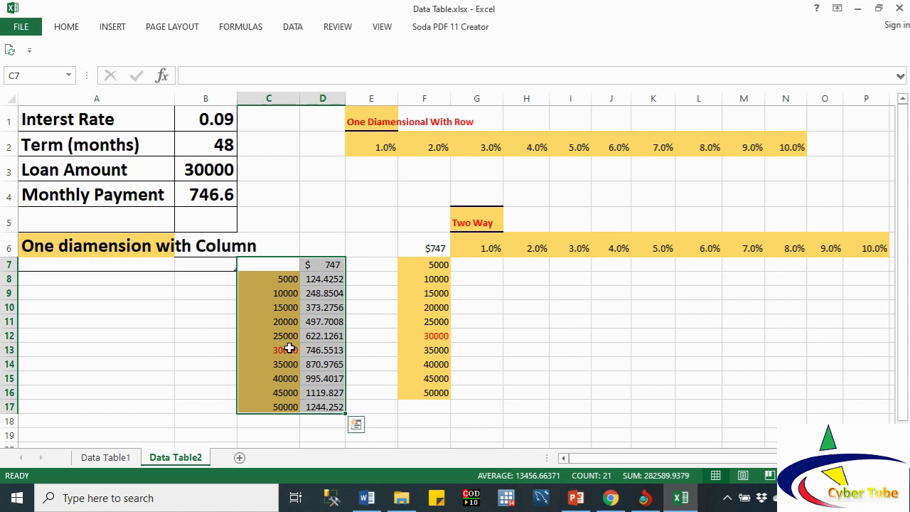
left_click(282, 279)
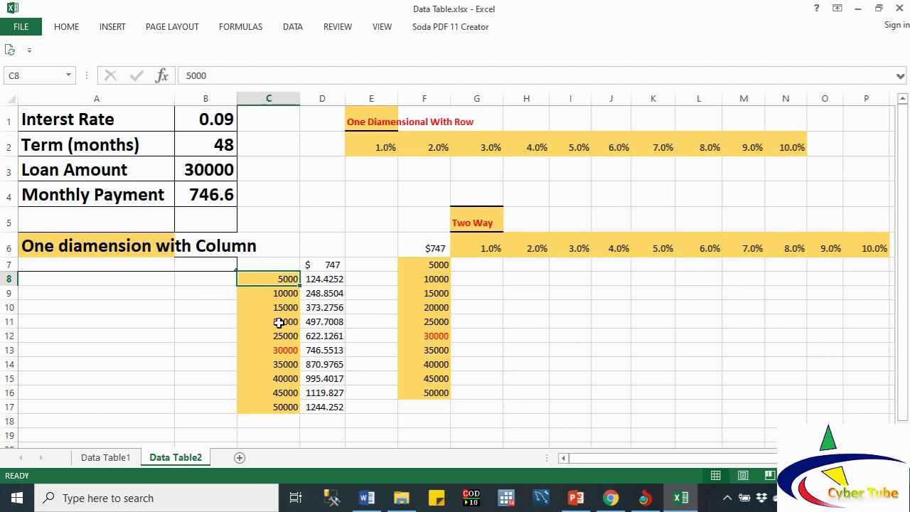
left_click_drag(316, 280, 319, 406)
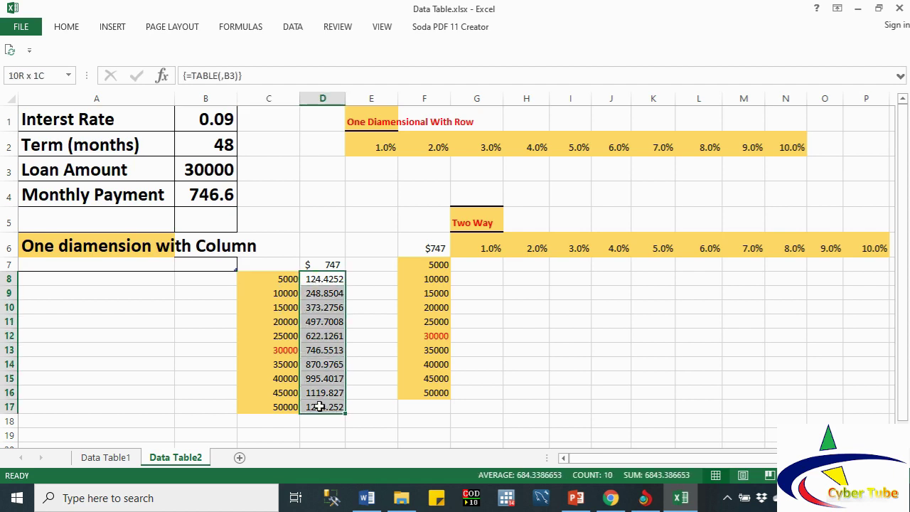
Format D8:D17 as accounting currency with no decimals, showing $124 to $1,244.
left_click(74, 30)
left_click(484, 75)
left_click(484, 75)
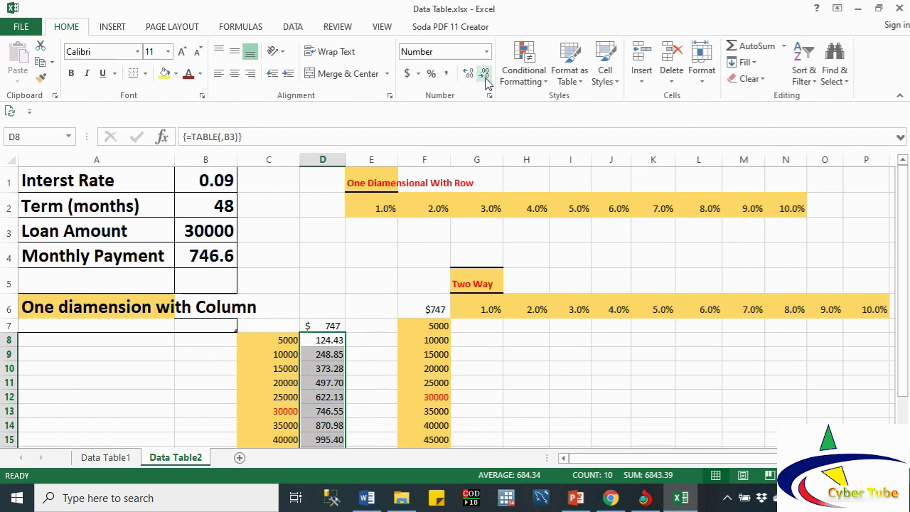
left_click(485, 75)
left_click(484, 75)
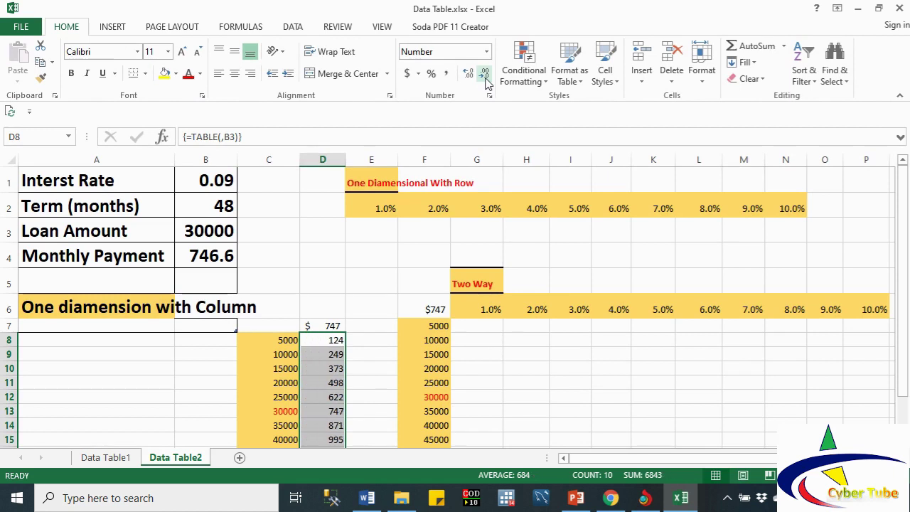
left_click(408, 74)
left_click(483, 76)
left_click(484, 75)
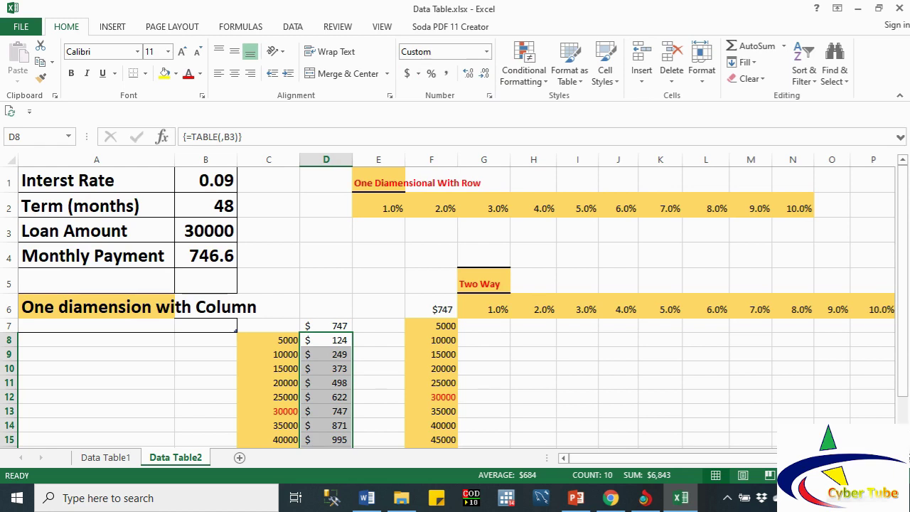
scroll(582, 370, "down", 1)
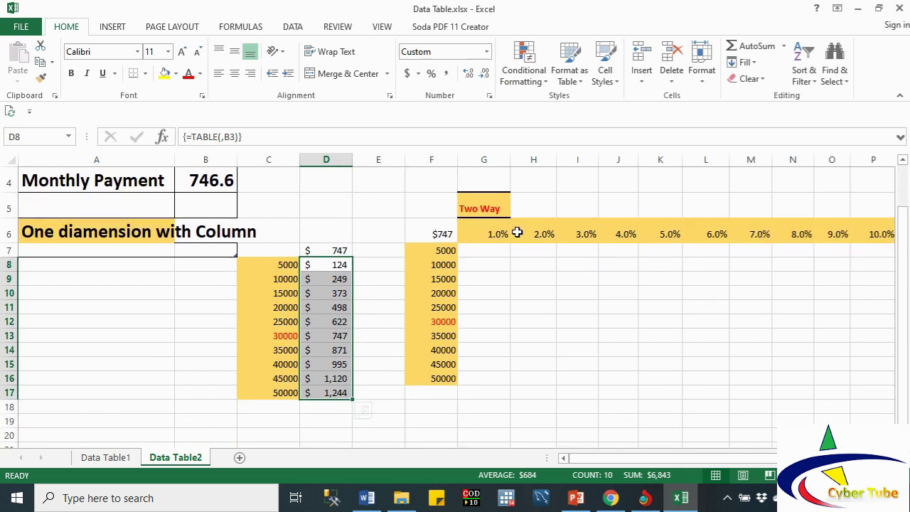
left_click(902, 161)
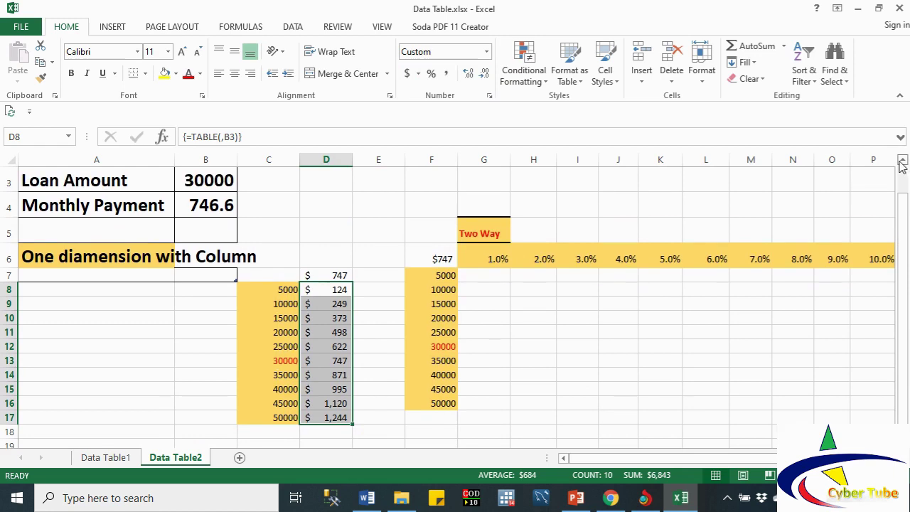
left_click(902, 161)
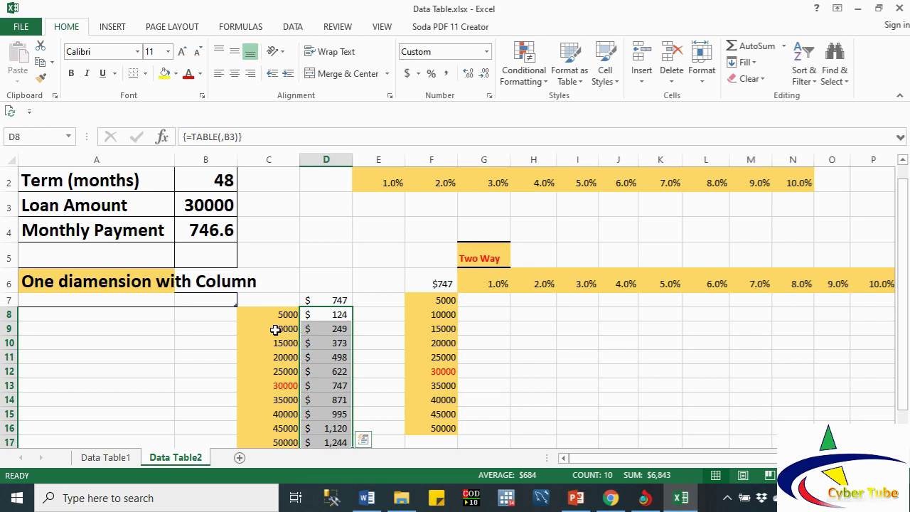
double_click(335, 313)
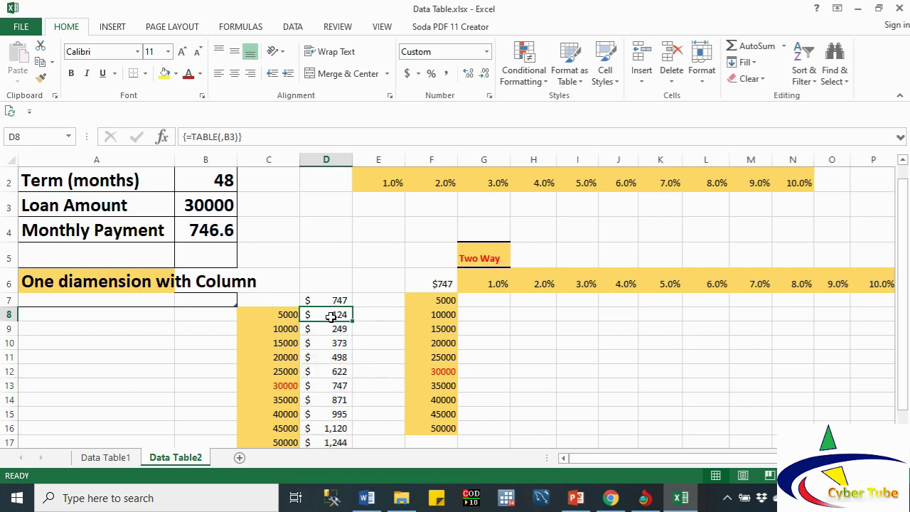
key("Return")
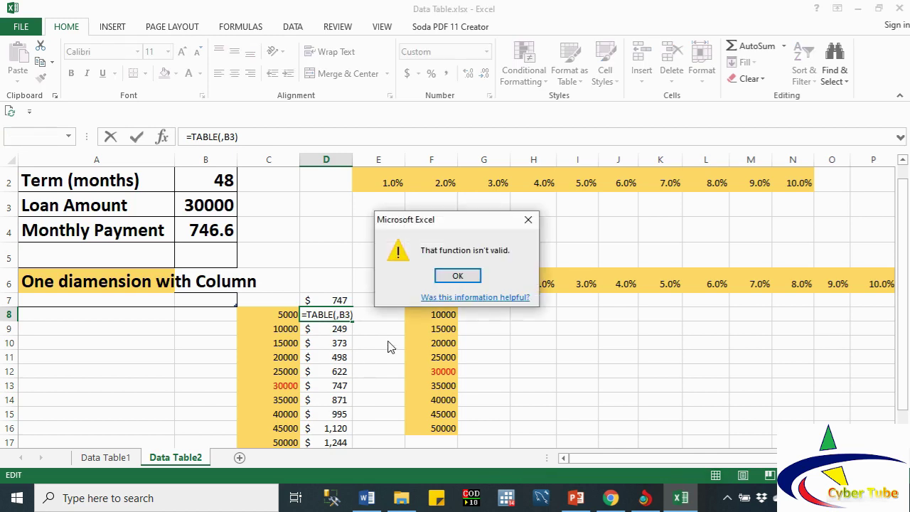
left_click(530, 221)
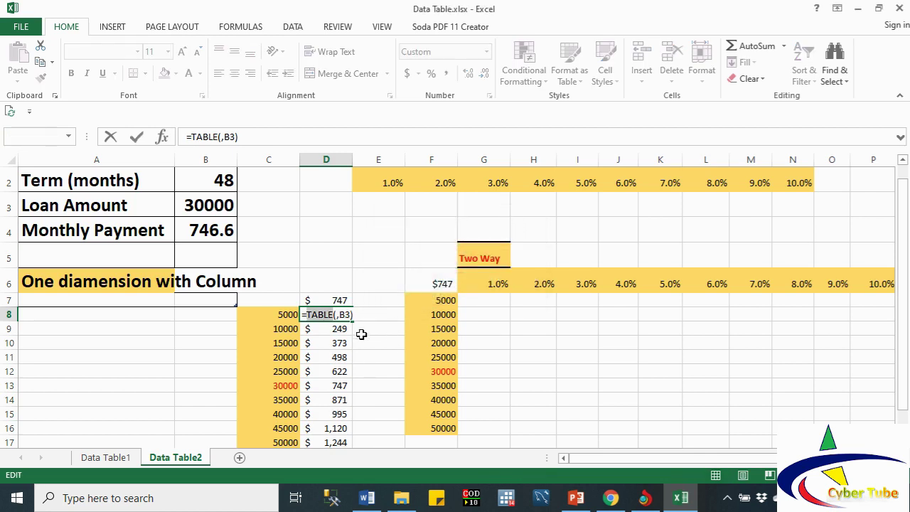
key("Escape")
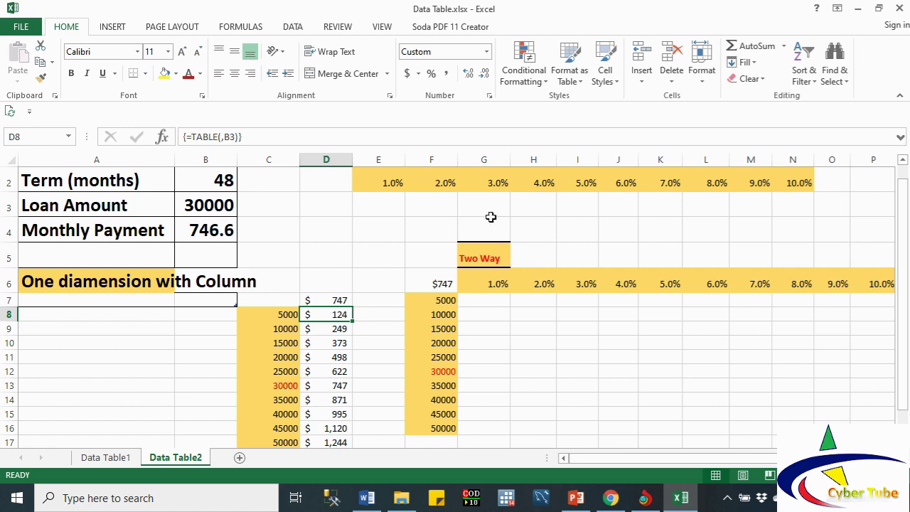
left_click(422, 209)
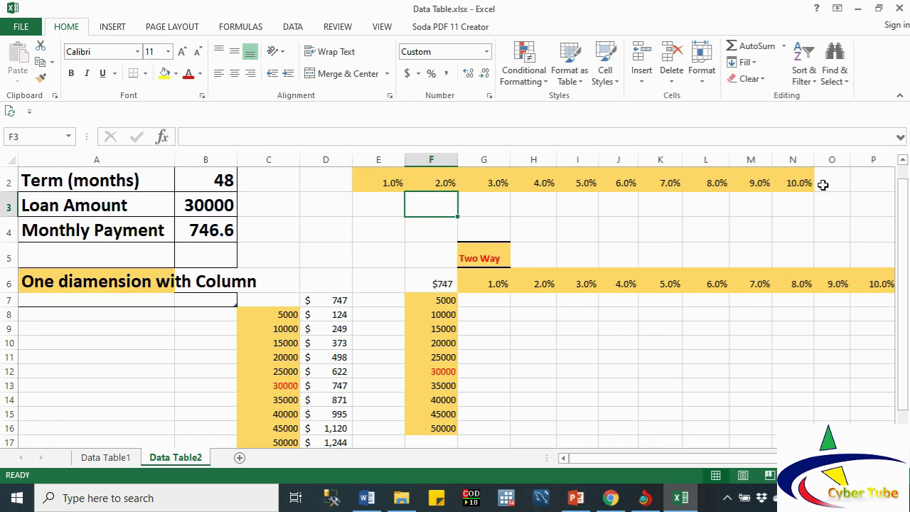
Enter the formula =B4 in D3 to reference the monthly payment.
left_click(342, 207)
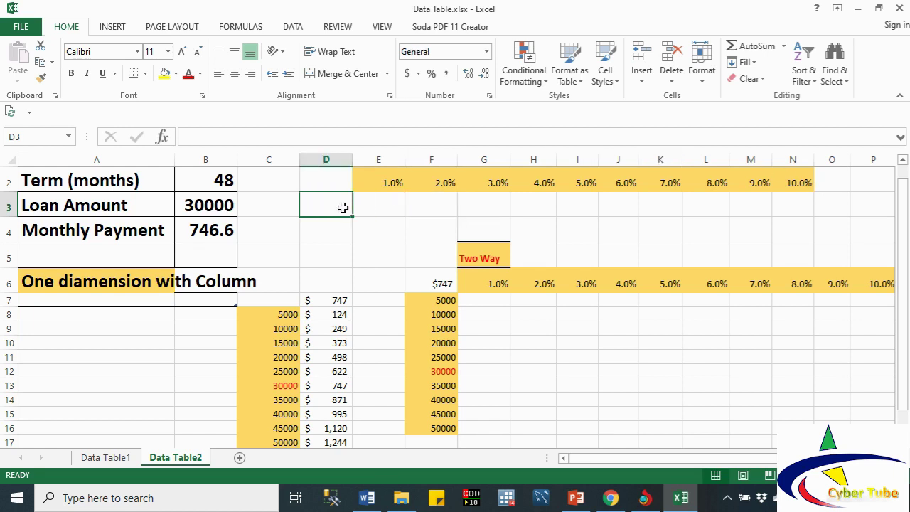
type("=")
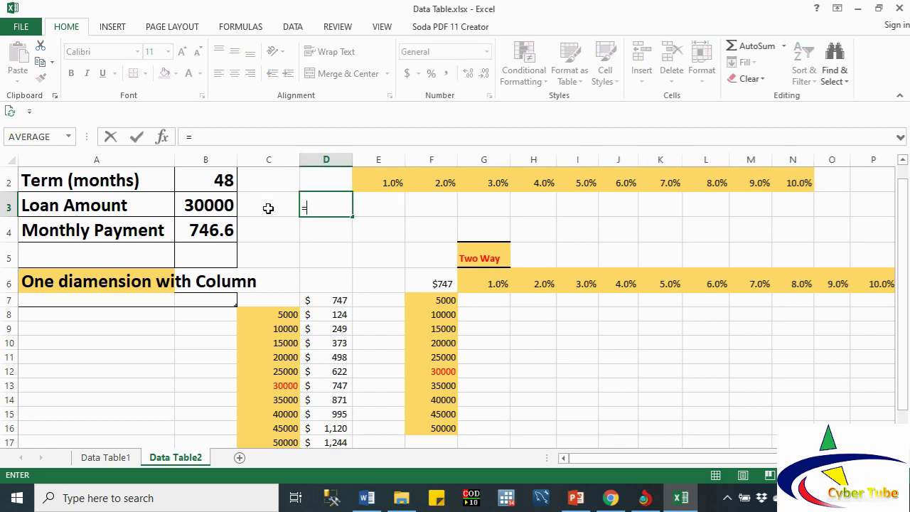
left_click(195, 229)
key("Return")
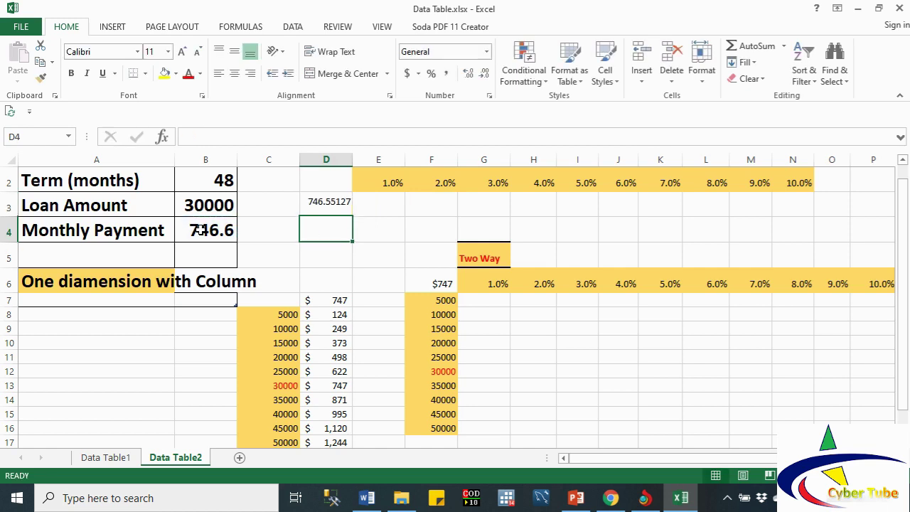
left_click(362, 207)
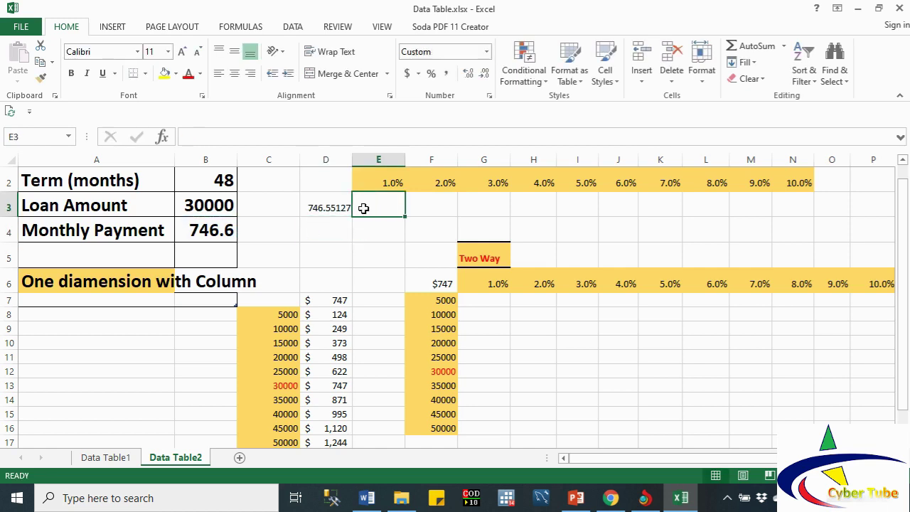
Create a row data table over the rate range with B1 as row input.
mouse_move(325, 178)
left_mouse_down()
mouse_move(745, 231)
mouse_move(791, 209)
left_mouse_up()
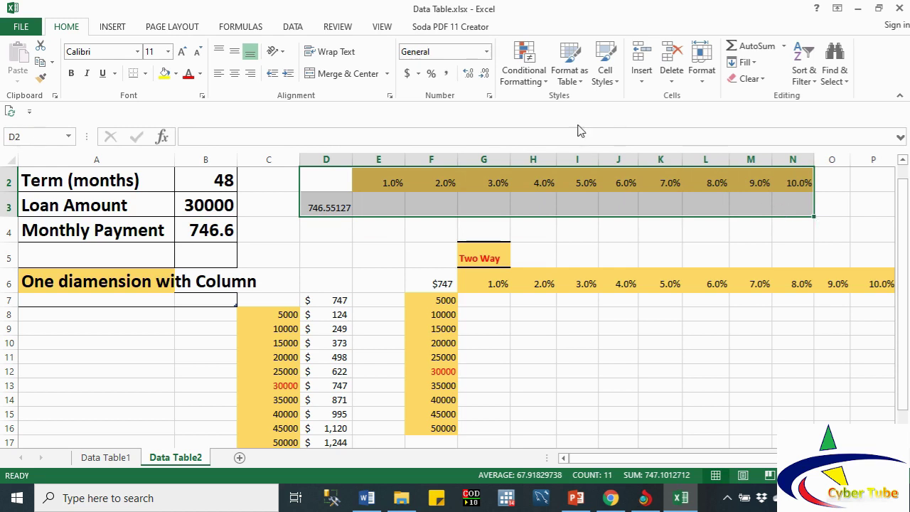
left_click(292, 27)
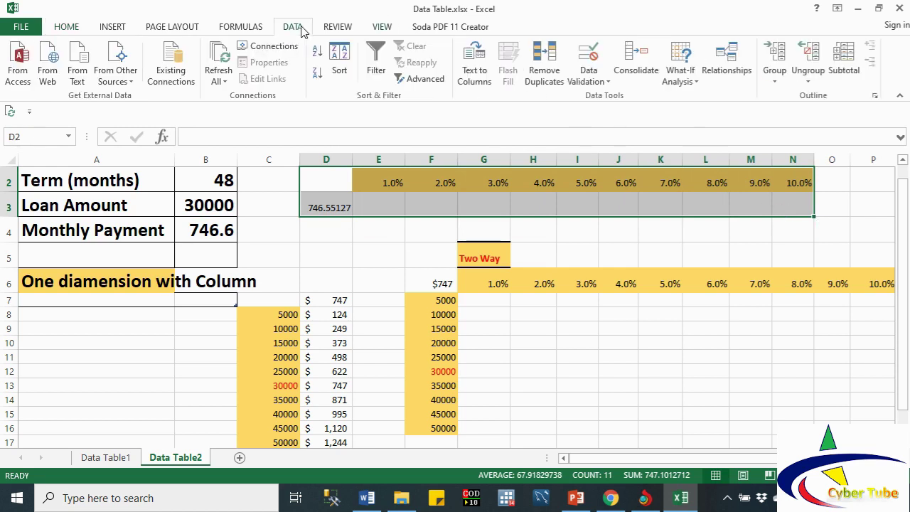
left_click(696, 82)
left_click(701, 130)
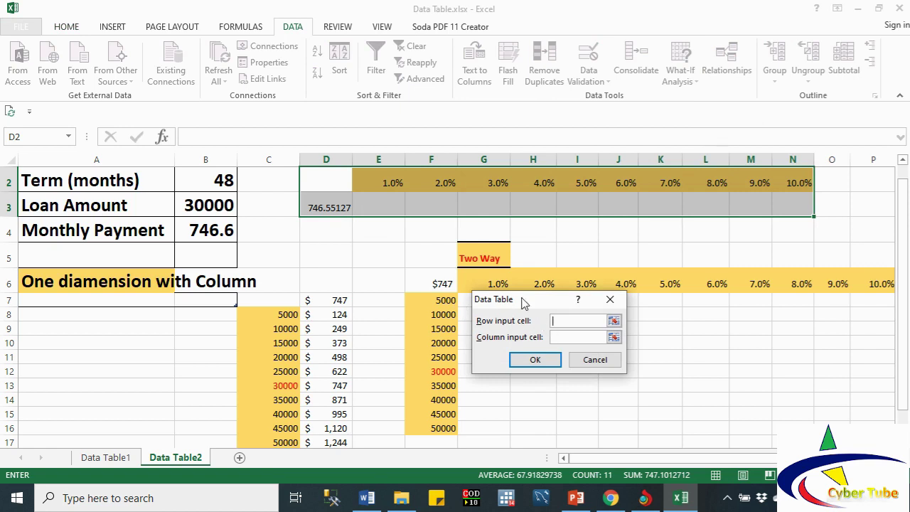
left_click(902, 163)
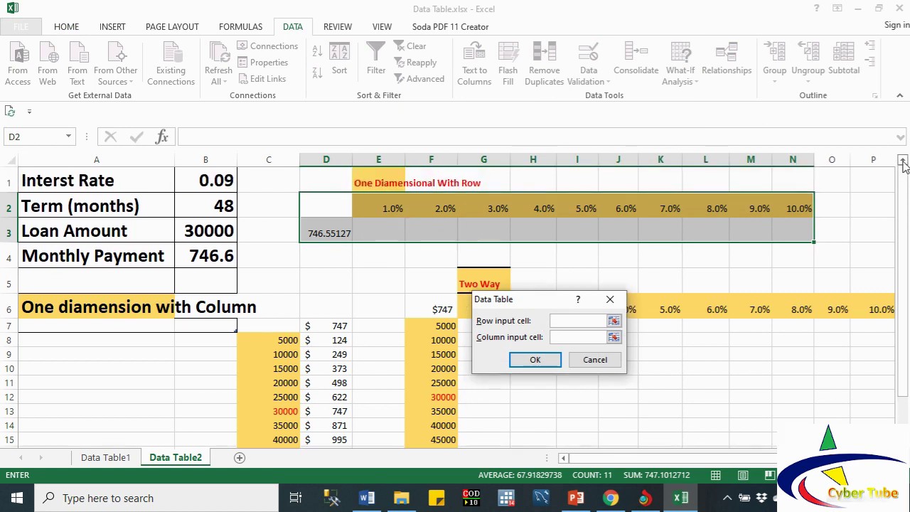
left_click(209, 181)
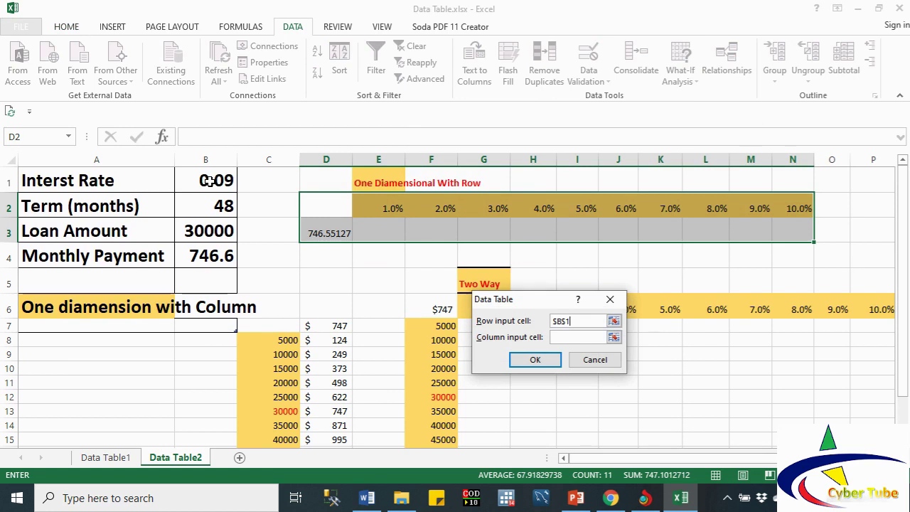
left_click(541, 359)
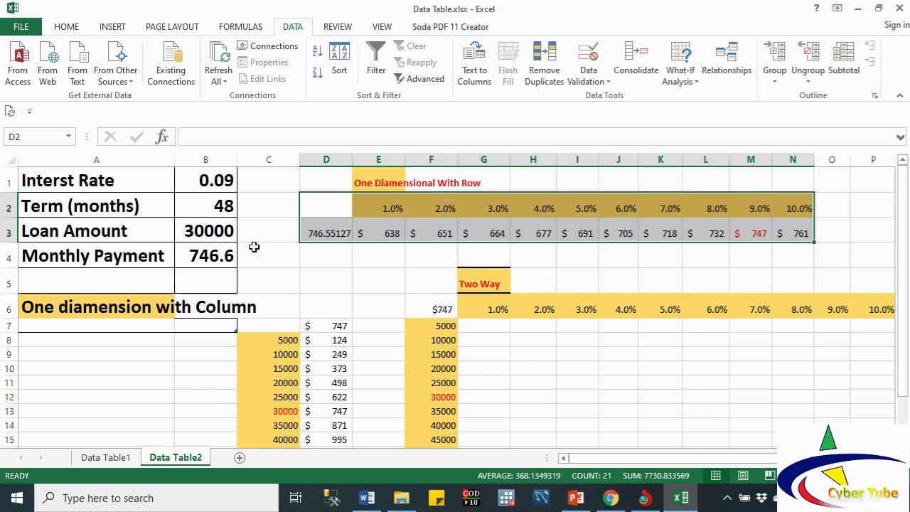
Decrease the decimals on the B4 Monthly Payment so it displays 747.
mouse_move(755, 239)
left_click(225, 255)
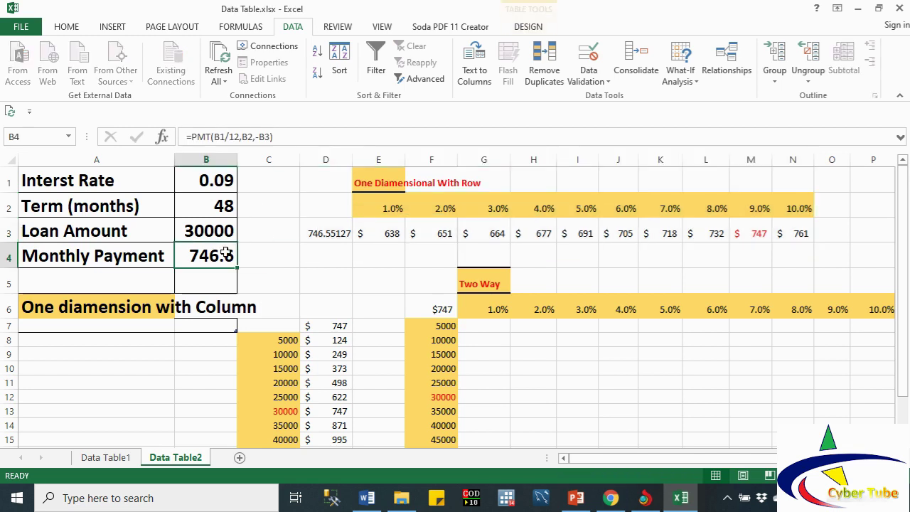
left_click(75, 27)
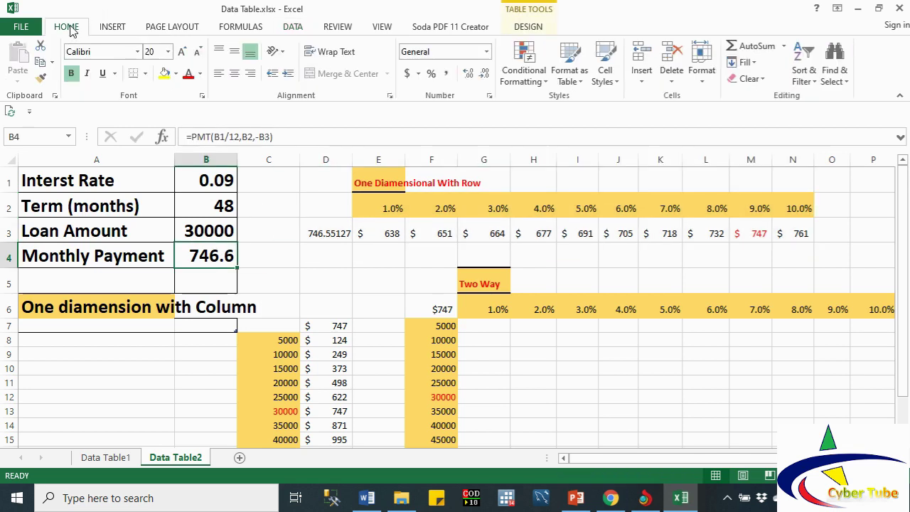
left_click(483, 73)
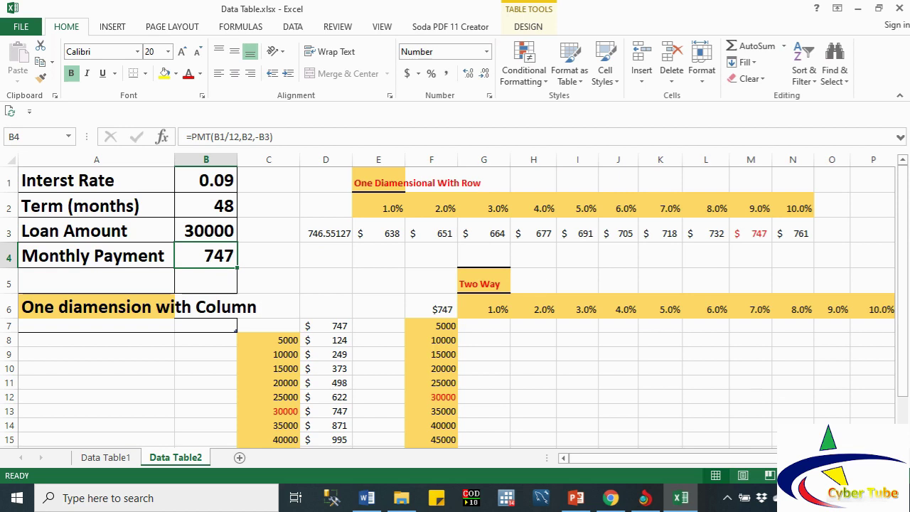
scroll(455, 298, "right", 1)
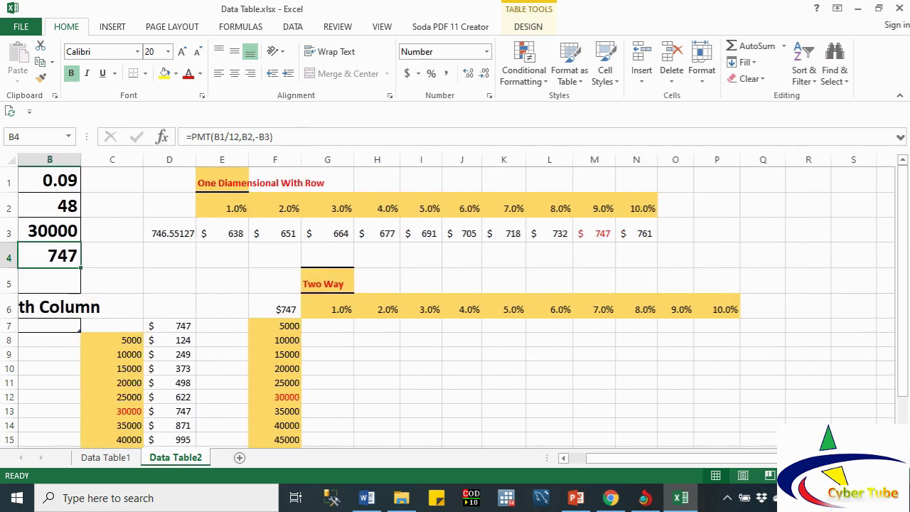
scroll(456, 306, "down", 1)
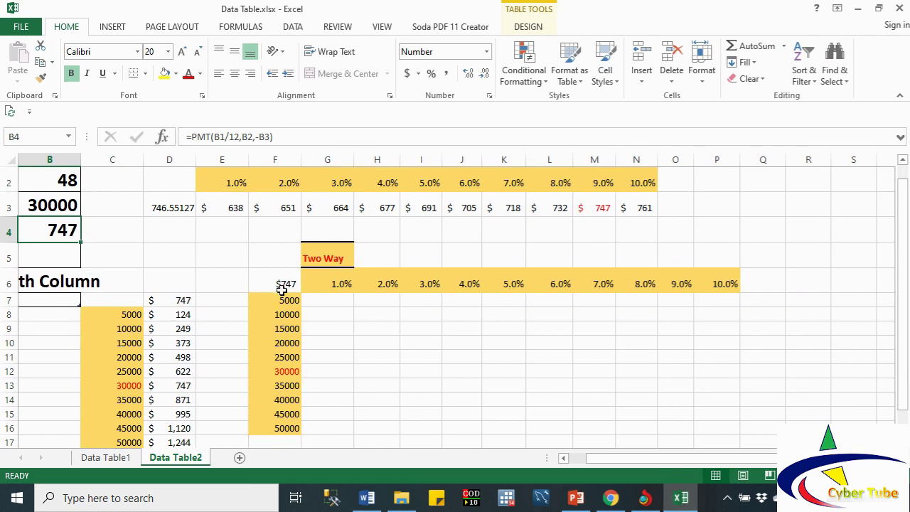
Build a two-way data table on F6:P16 with row input B1 and column input B3.
left_click(279, 283)
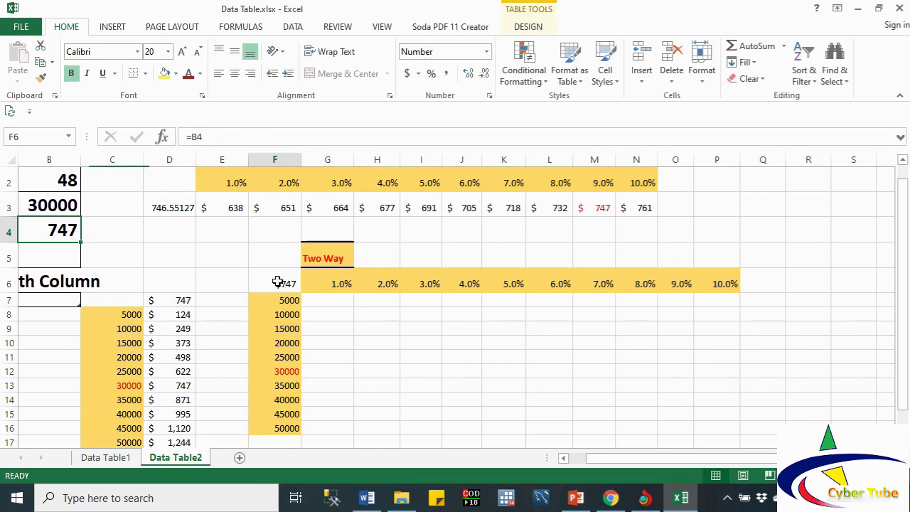
left_click_drag(327, 315, 532, 382)
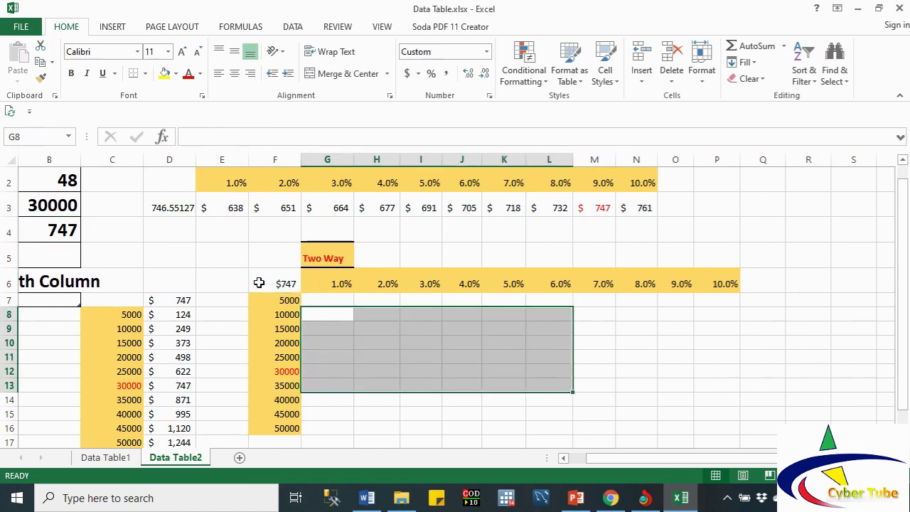
mouse_move(258, 284)
left_mouse_down()
mouse_move(669, 426)
mouse_move(711, 430)
left_mouse_up()
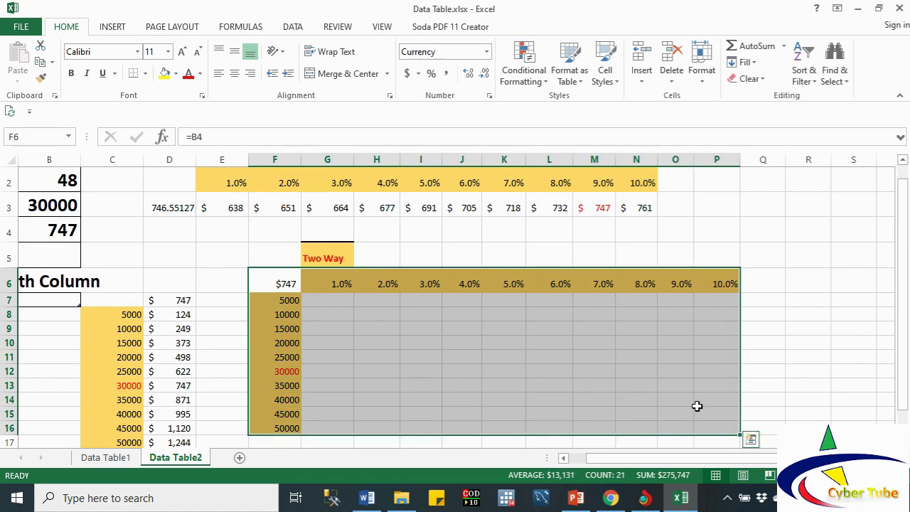
left_click(293, 27)
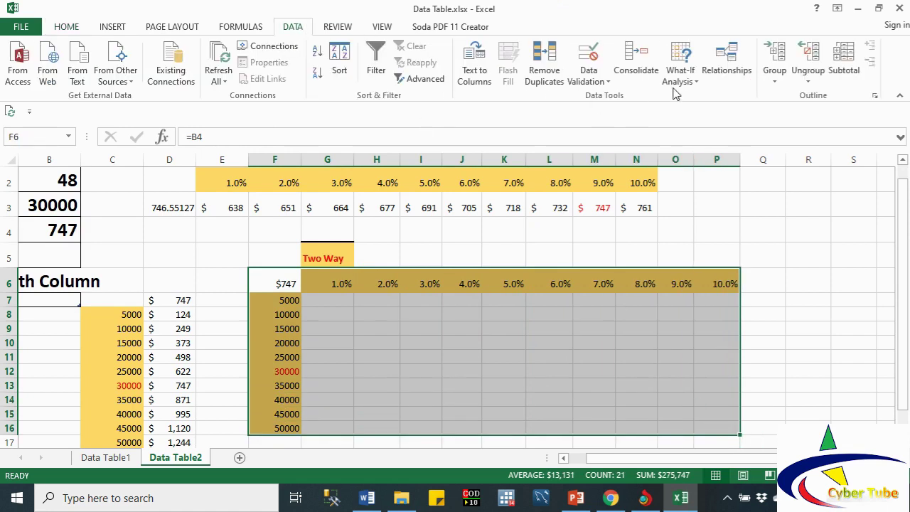
left_click(699, 84)
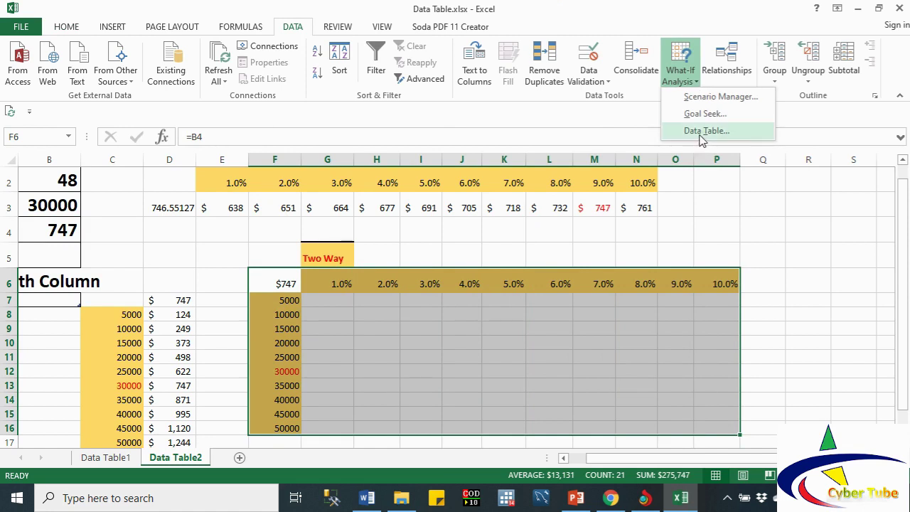
left_click(701, 133)
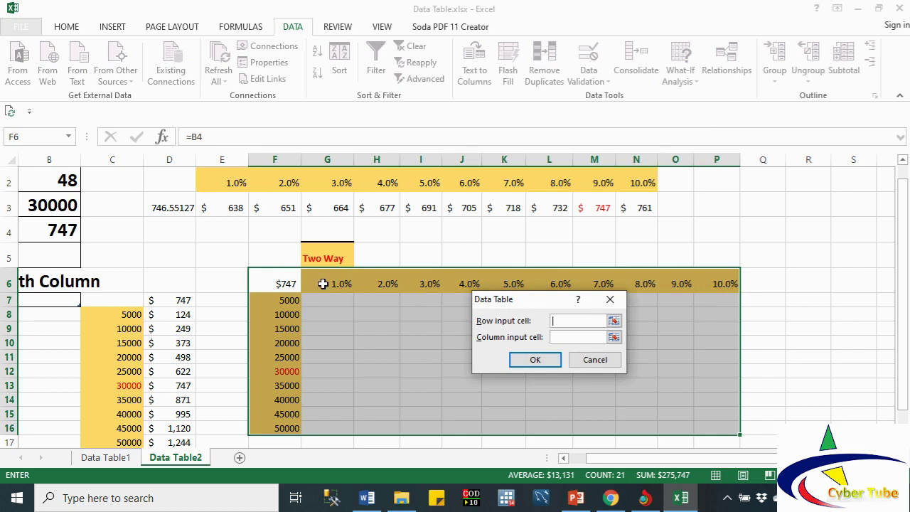
left_click(902, 162)
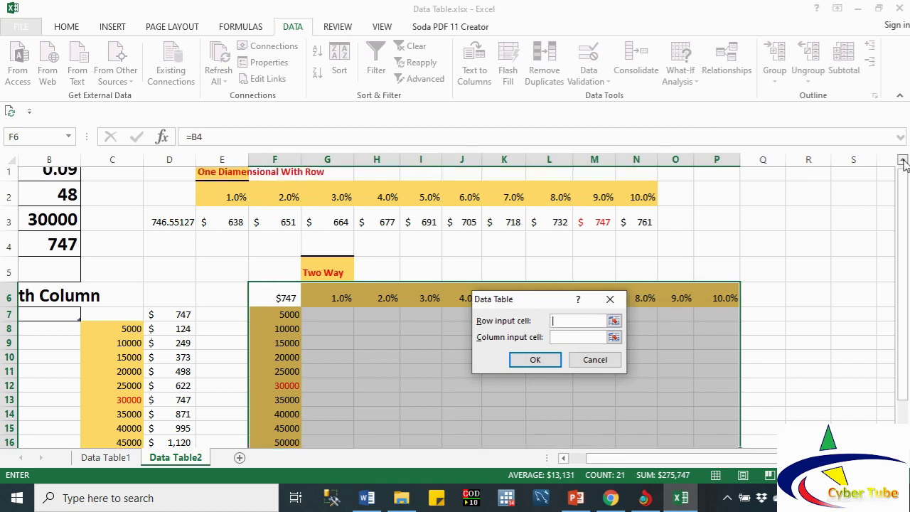
left_click(564, 458)
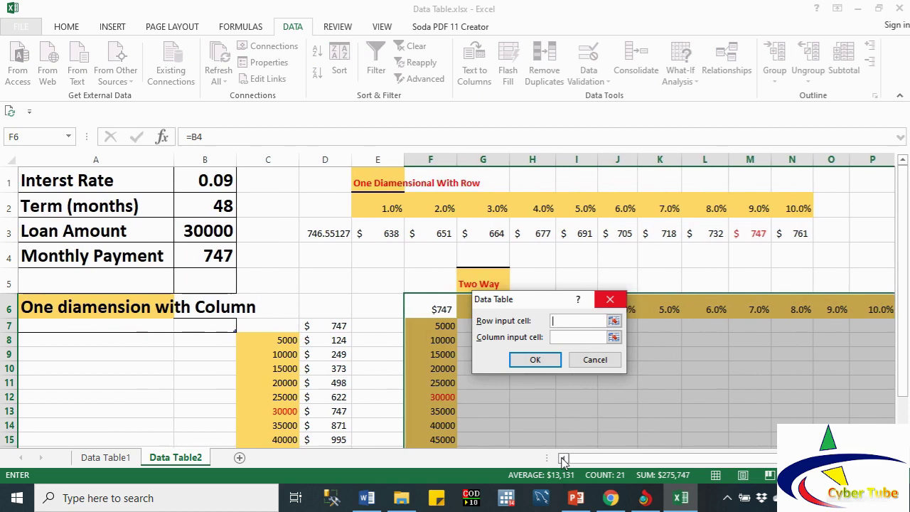
left_click(211, 184)
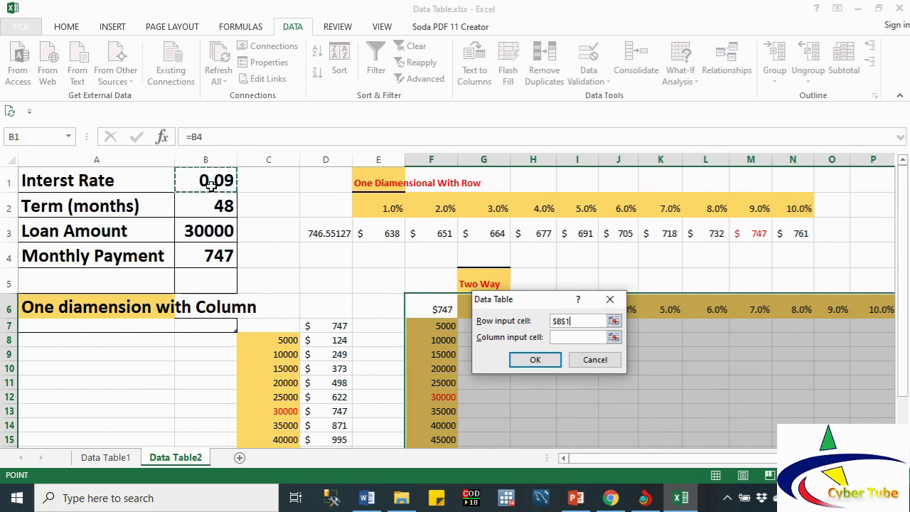
left_click(579, 339)
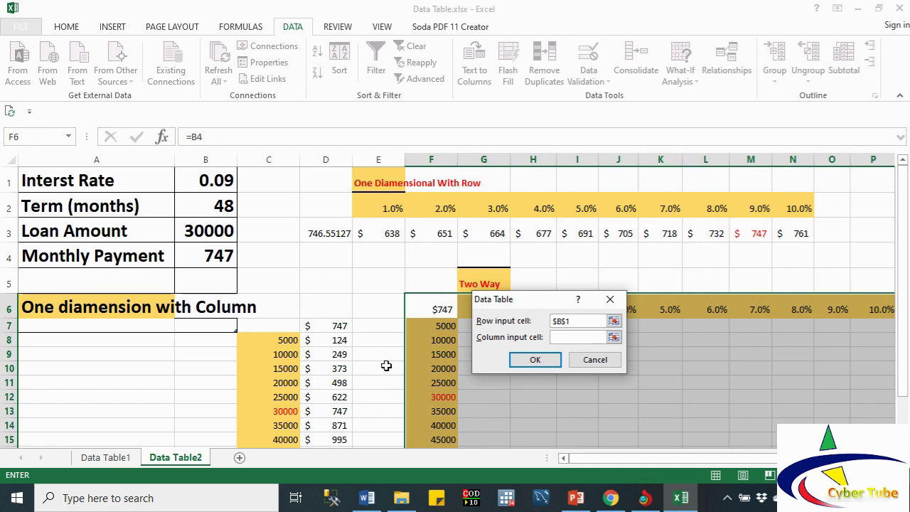
left_click(206, 236)
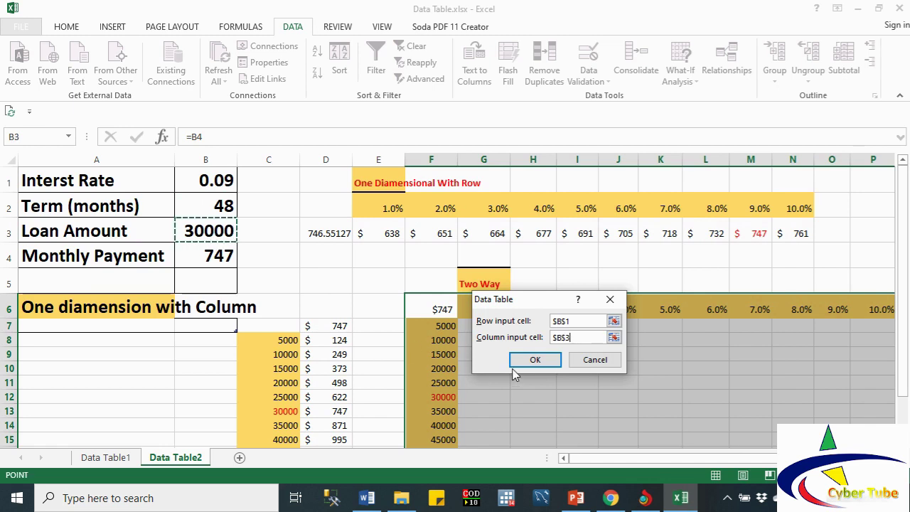
left_click(531, 360)
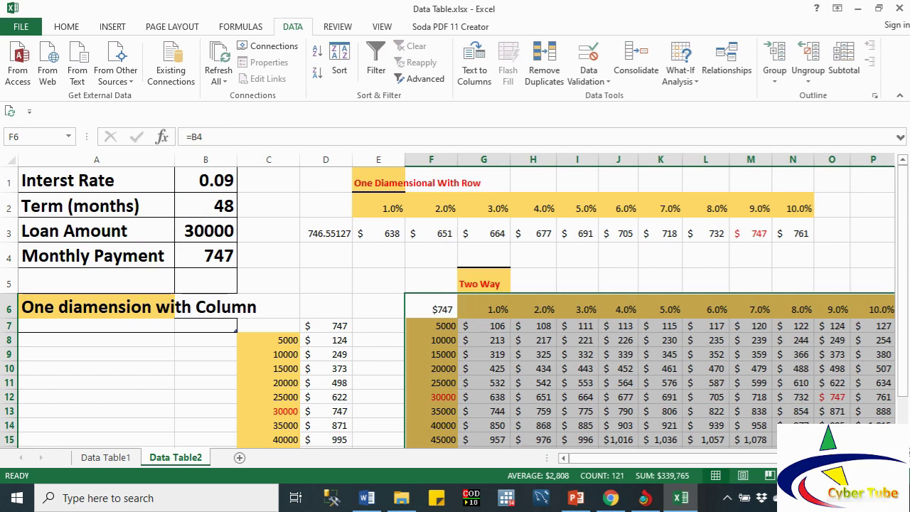
Widen column O to show the 9.0% payments, then check {=TABLE(B1,B3)} in G7 and I7.
scroll(455, 307, "down", 1)
scroll(455, 298, "right", 2)
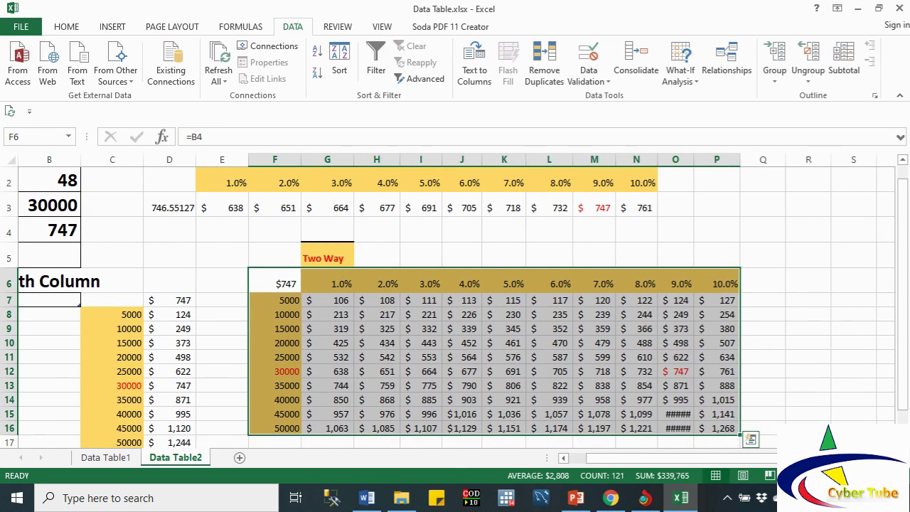
scroll(794, 320, "down", 1)
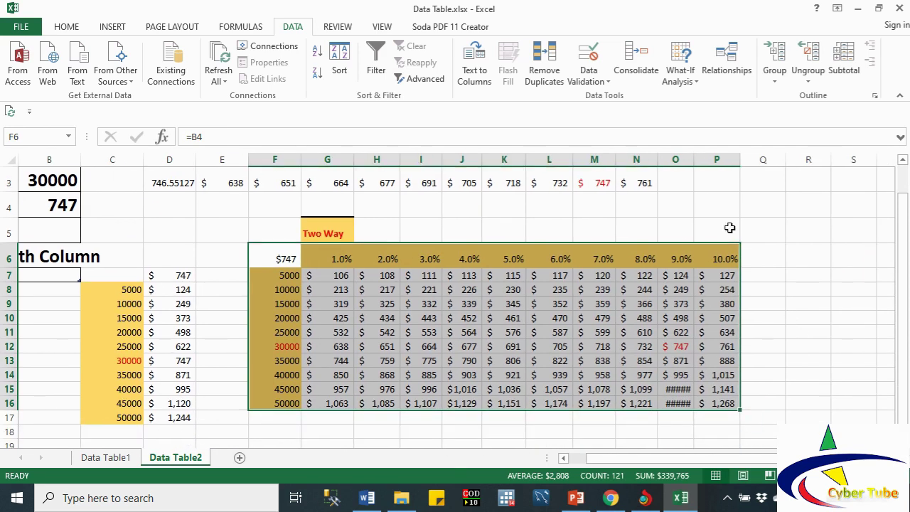
left_click_drag(693, 160, 696, 159)
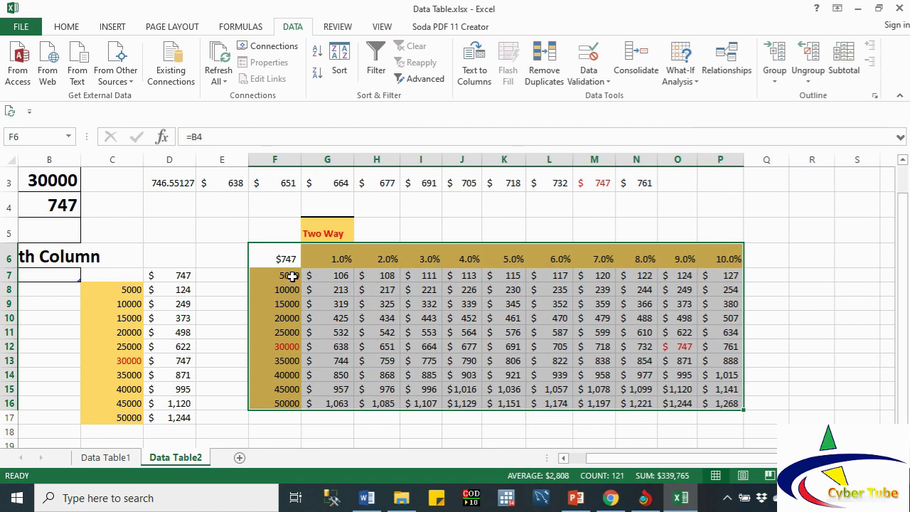
left_click(334, 277)
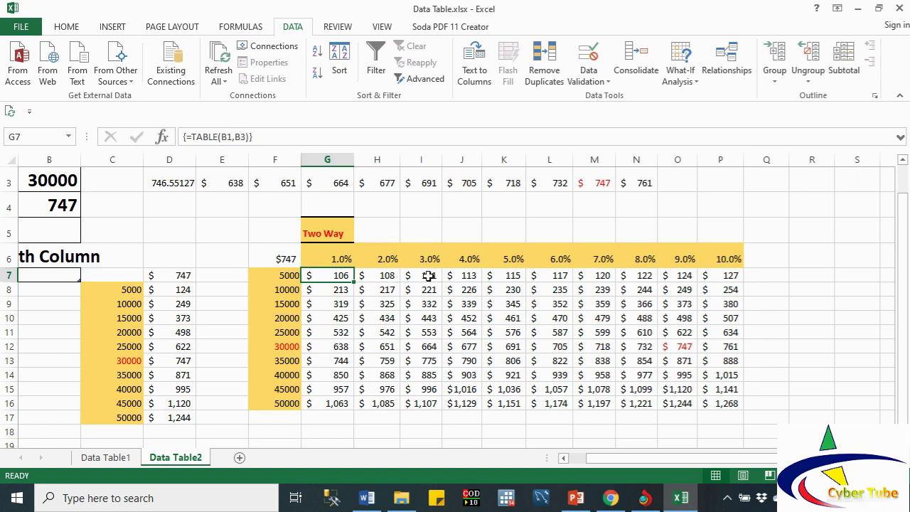
left_click(428, 276)
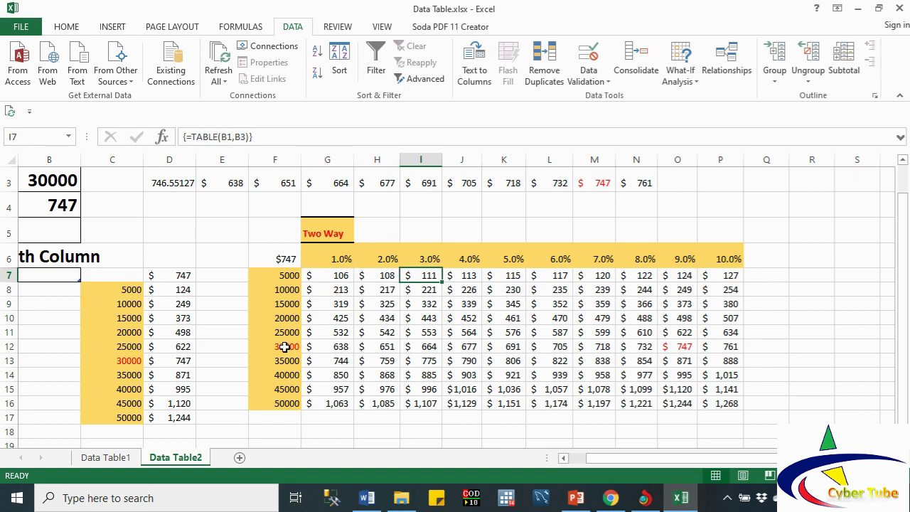